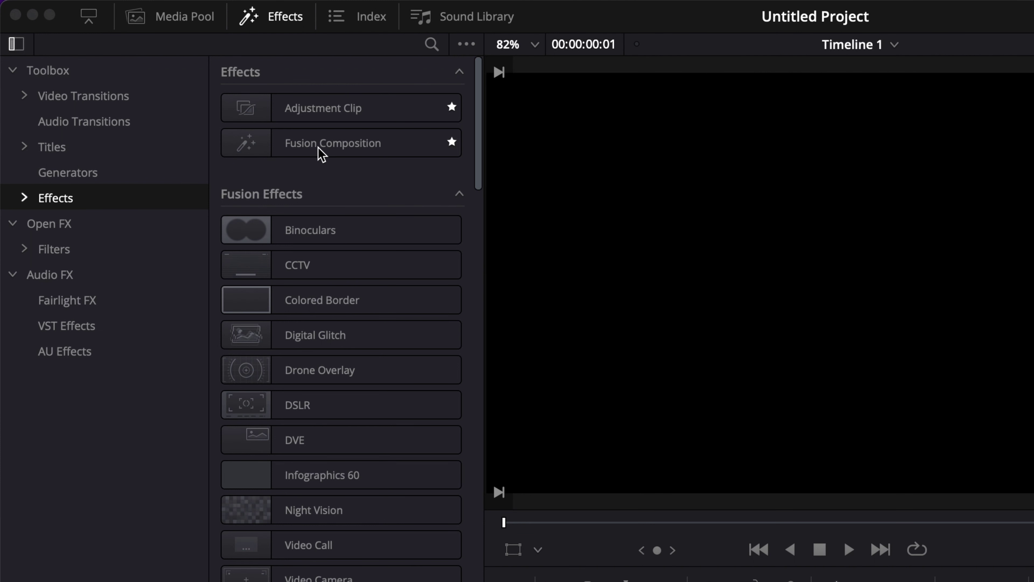
- Place a Fusion Composition on V1 and add a Background node with Alpha 0 in Fusion
{"action": "left_click_drag", "start_coordinate": [318, 143], "coordinate": [737, 581]}
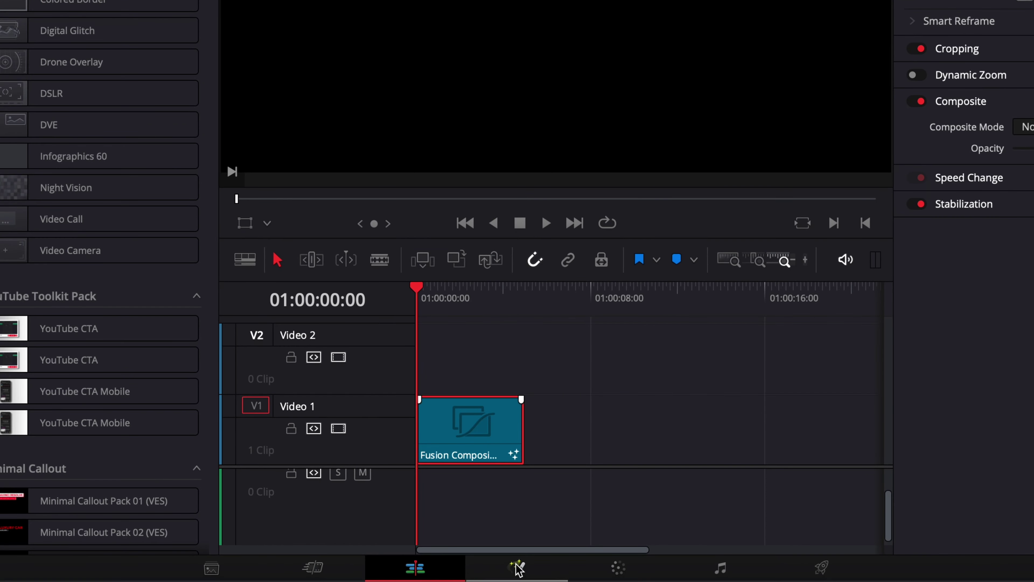
{"action": "left_click", "coordinate": [518, 581]}
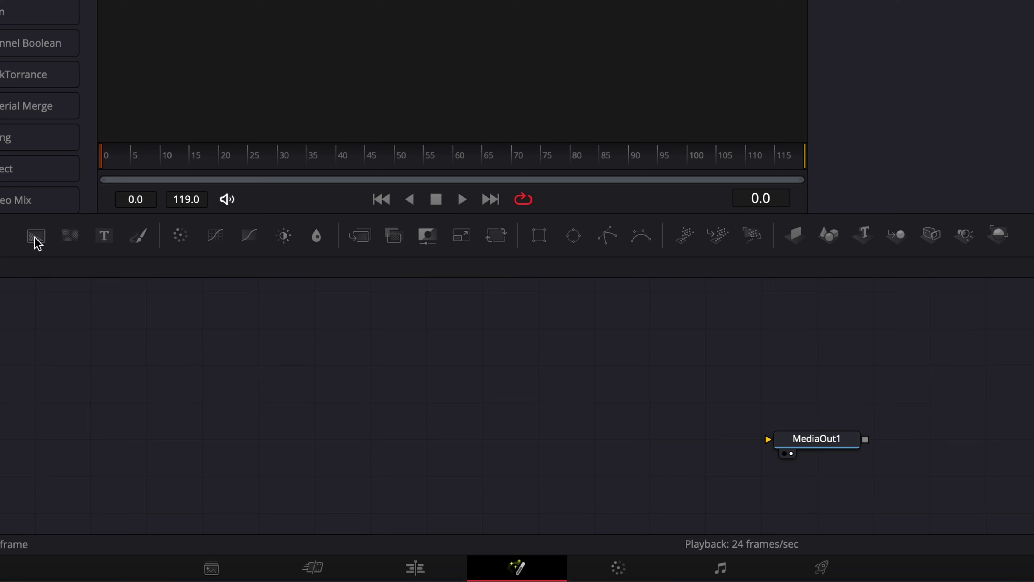
{"action": "left_click_drag", "start_coordinate": [35, 236], "coordinate": [72, 439]}
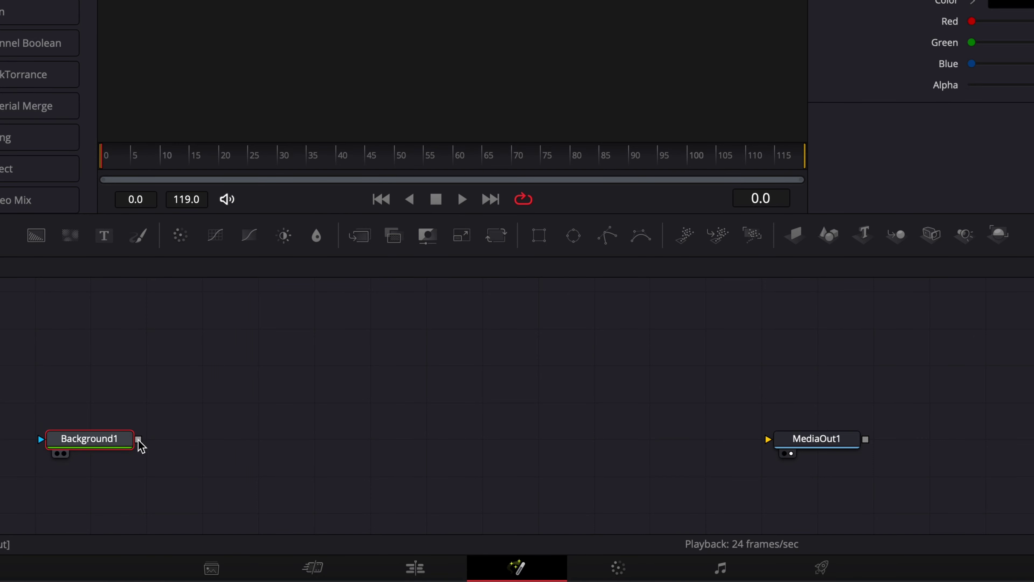
{"action": "left_click_drag", "start_coordinate": [138, 439], "coordinate": [770, 442]}
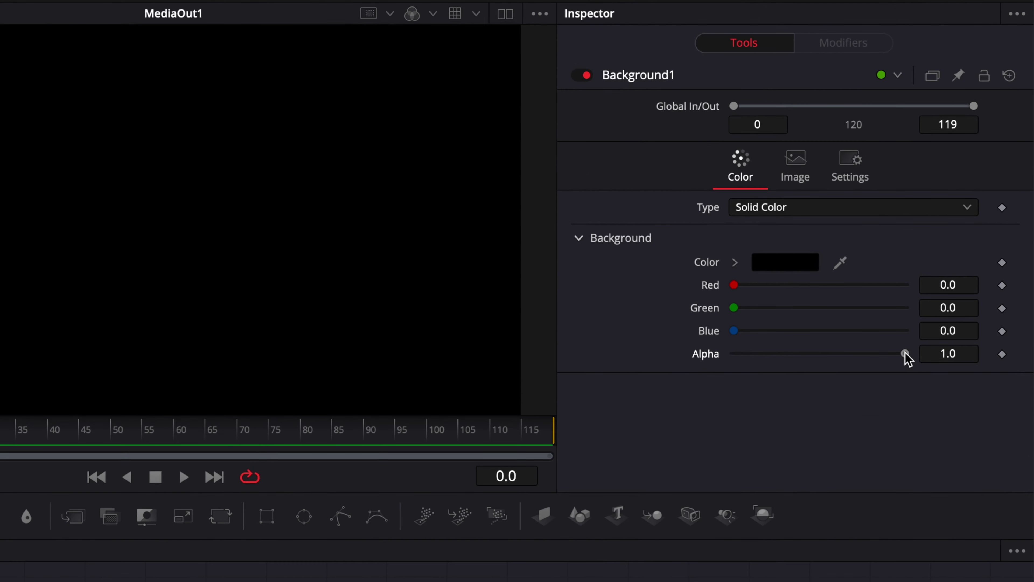
{"action": "left_click_drag", "start_coordinate": [1033, 85], "coordinate": [887, 79]}
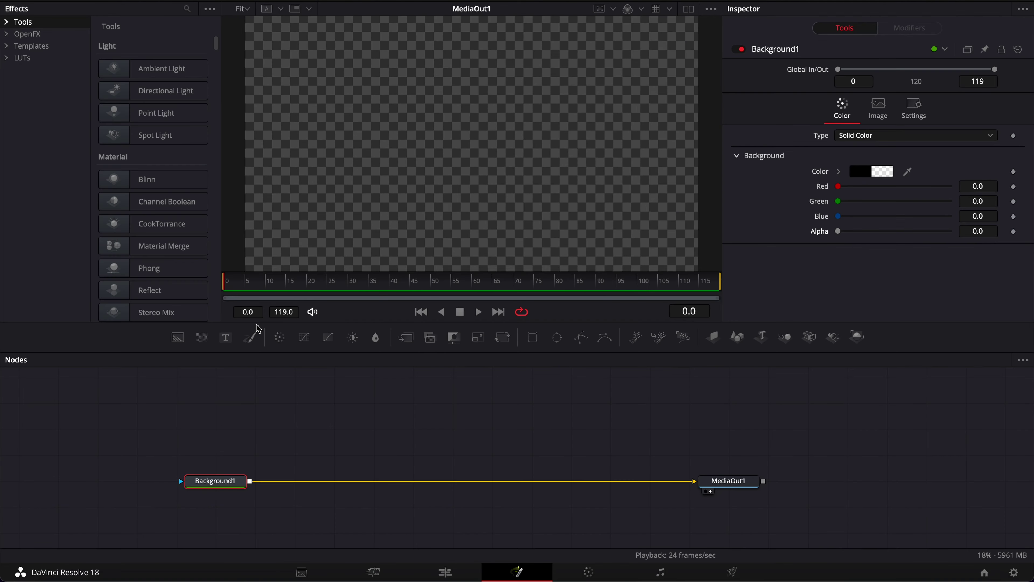
- Add a Text+ node reading 'URBAN / MODERN / PACK 2.0' and search fonts for 'basement'
{"action": "left_click_drag", "start_coordinate": [0, 522], "coordinate": [29, 581]}
{"action": "left_click_drag", "start_coordinate": [319, 325], "coordinate": [139, 446]}
{"action": "left_click", "coordinate": [313, 328]}
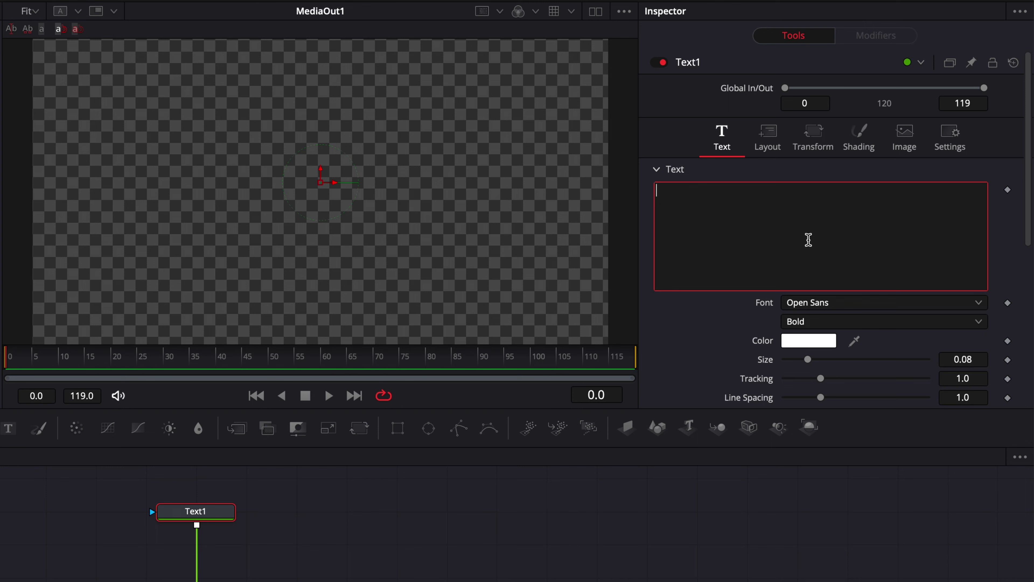
{"action": "type", "text": "URBAN"}
{"action": "key", "text": "Return"}
{"action": "type", "text": "MODERN"}
{"action": "key", "text": "Return"}
{"action": "type", "text": "PACK 2.0"}
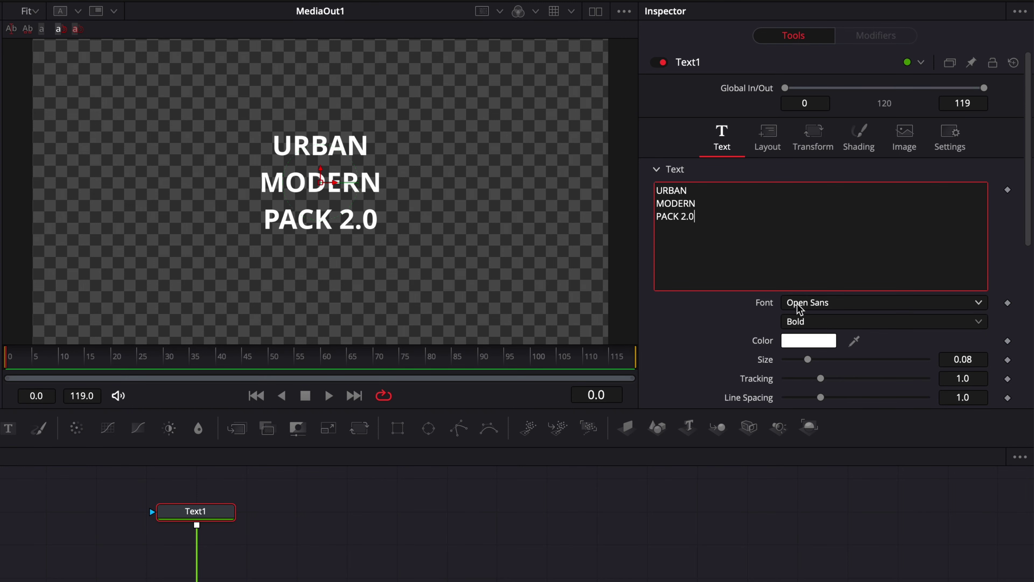
{"action": "left_click", "coordinate": [800, 306]}
{"action": "type", "text": "basement.studio"}
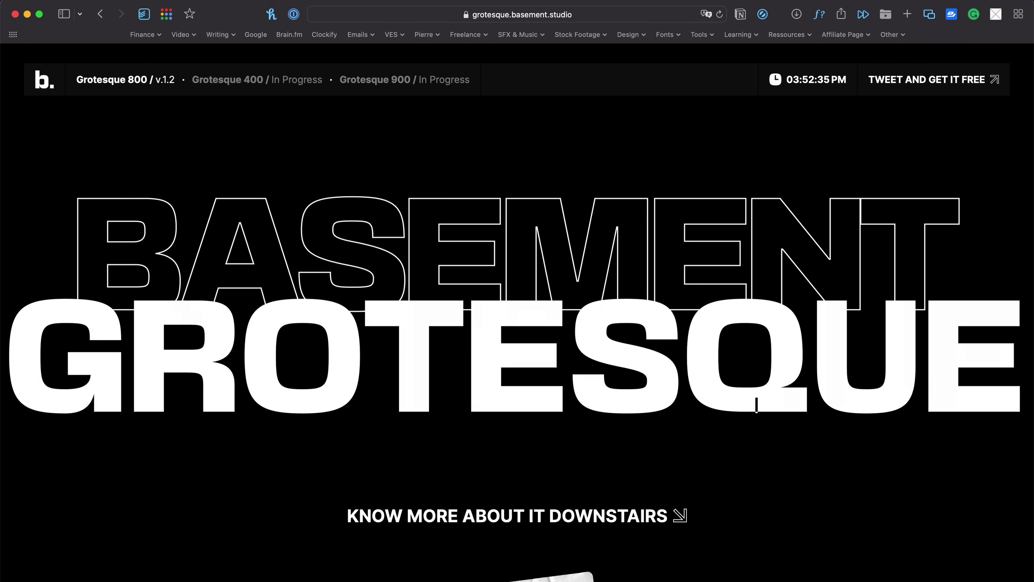
- Scroll down the Basement Grotesque font page at grotesque.basement.studio in Safari
{"action": "scroll", "coordinate": [756, 405], "scroll_direction": "down", "scroll_amount": 6}
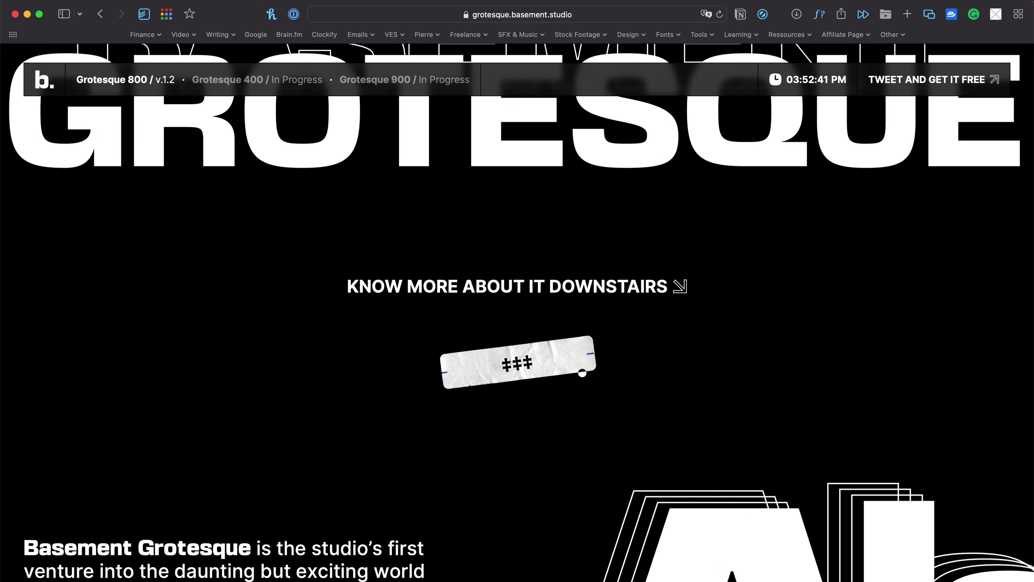
{"action": "scroll", "coordinate": [623, 285], "scroll_direction": "down", "scroll_amount": 6}
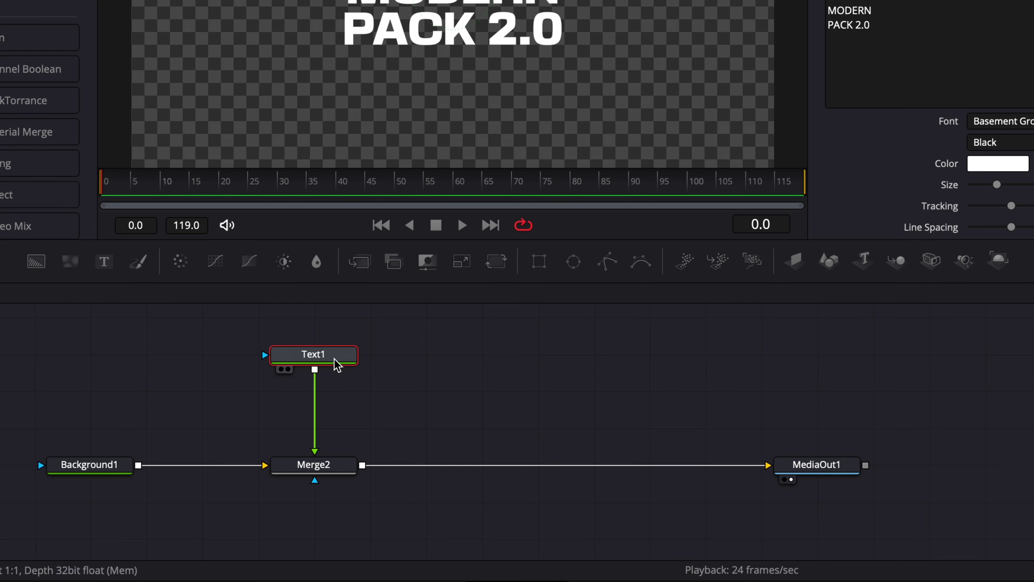
- Paste Text1 as Instance_Text1 and connect it into a new Merge2_1 behind the original
{"action": "key", "text": "super+c"}
{"action": "right_click", "coordinate": [203, 357]}
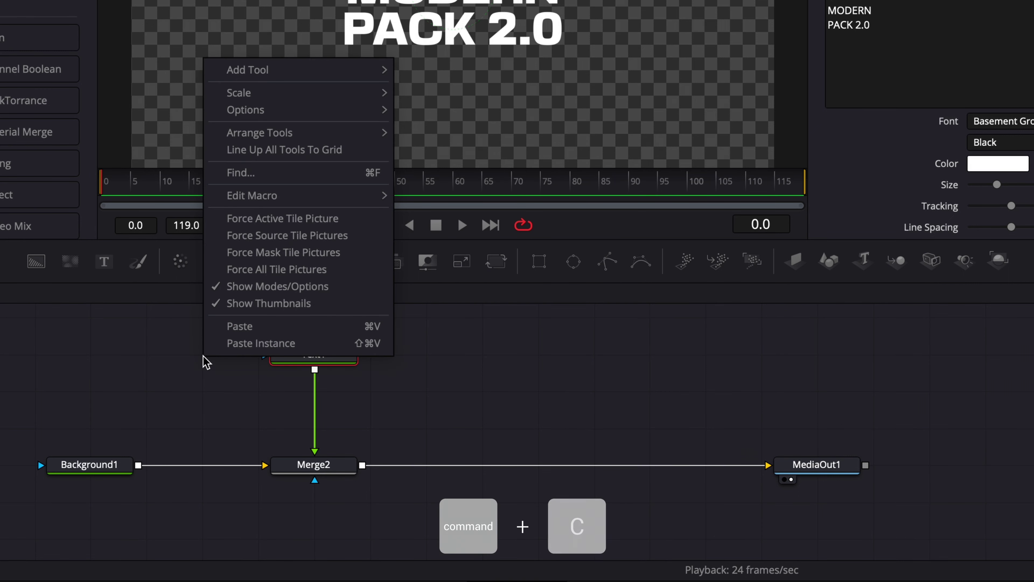
{"action": "left_click", "coordinate": [224, 344]}
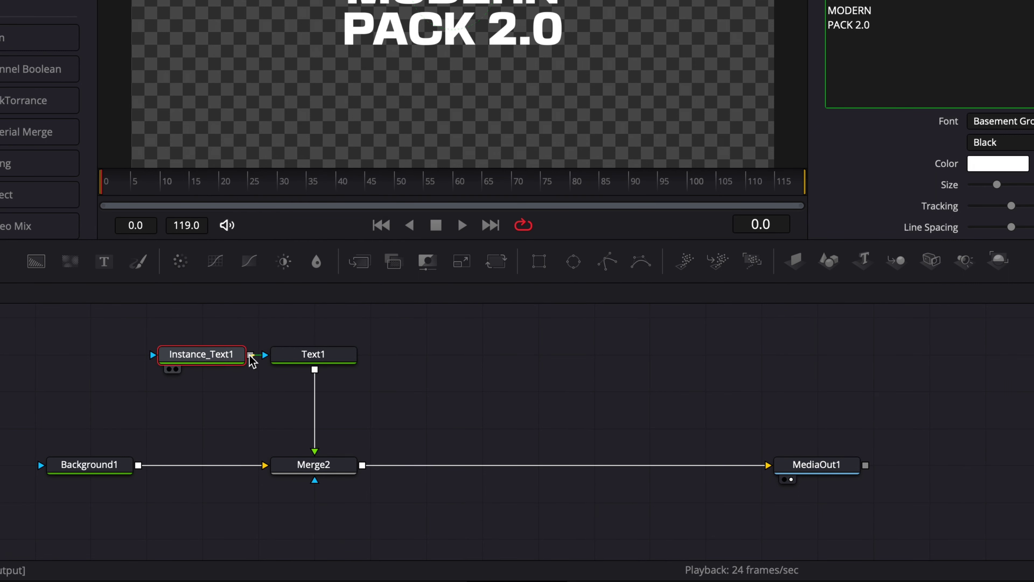
{"action": "left_click_drag", "start_coordinate": [250, 354], "coordinate": [136, 466]}
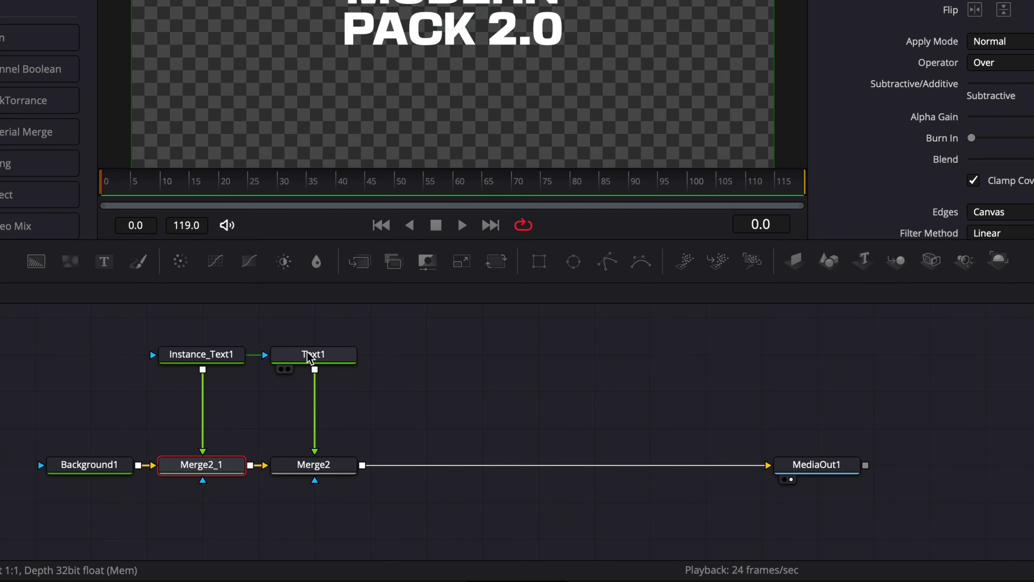
- Deinstance Instance_Text1's Size and enlarge it to 0.1257
{"action": "left_click", "coordinate": [200, 359]}
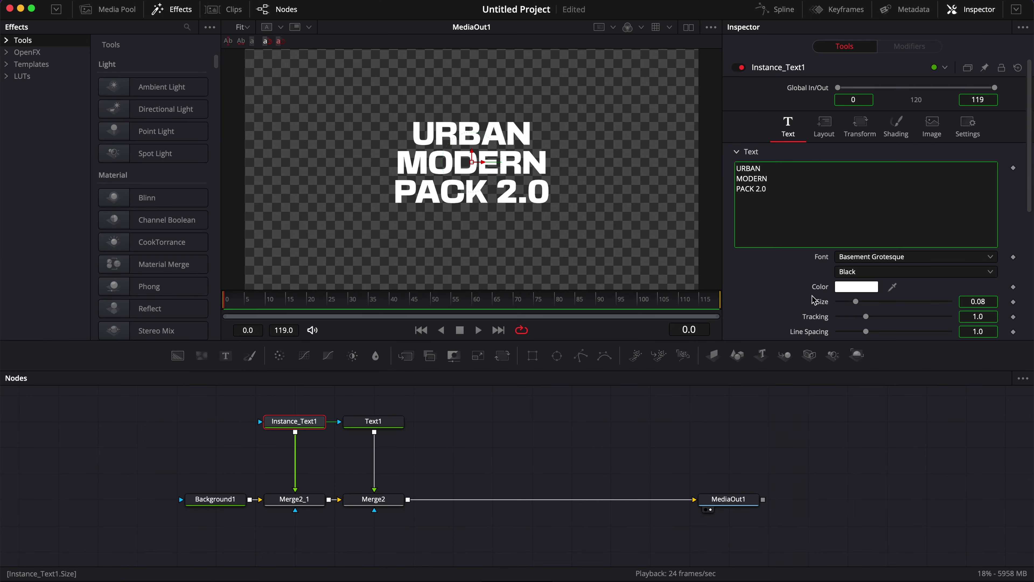
{"action": "right_click", "coordinate": [821, 302]}
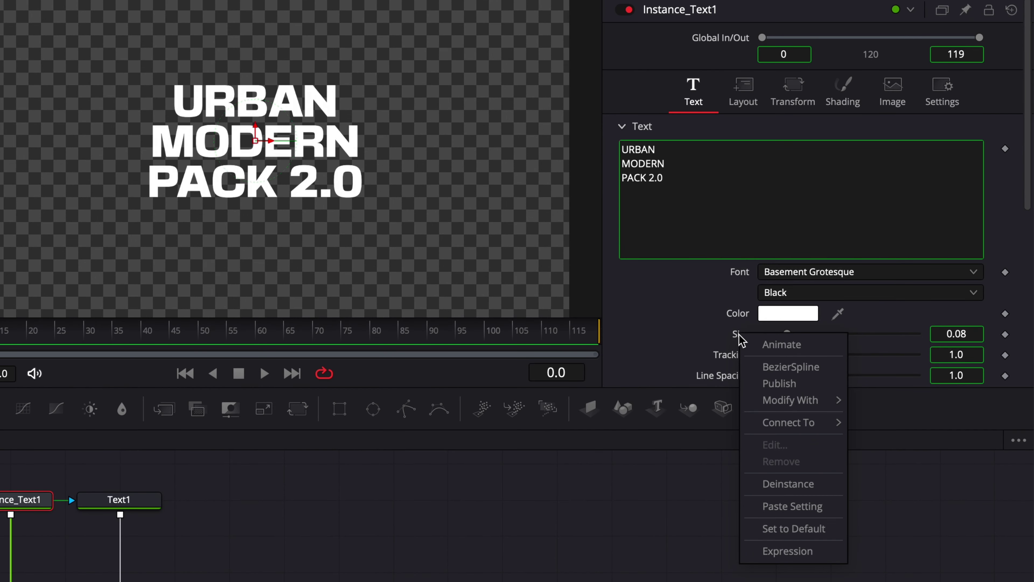
{"action": "left_click", "coordinate": [775, 485]}
{"action": "left_click_drag", "start_coordinate": [786, 334], "coordinate": [801, 334]}
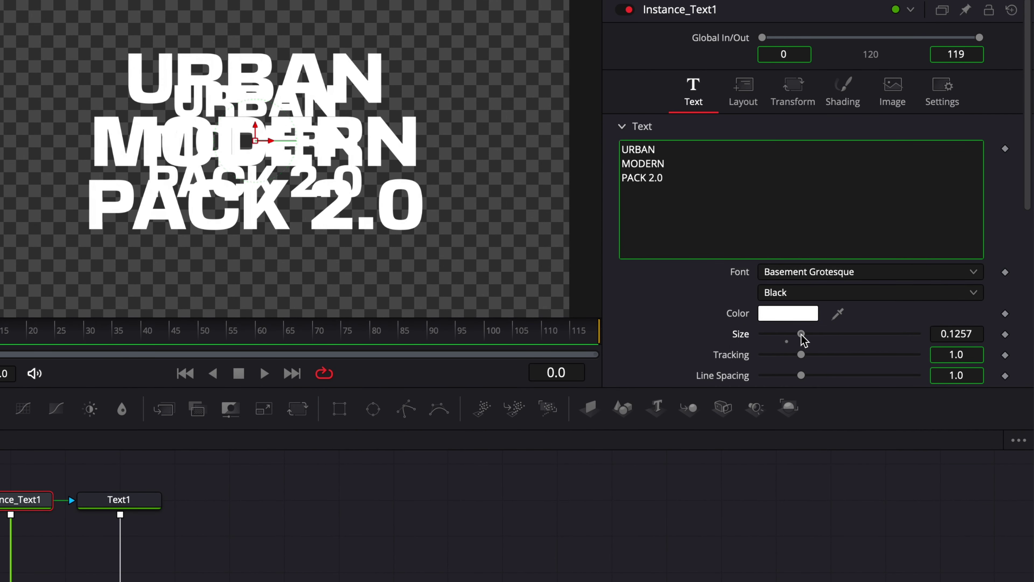
- Deinstance the copy's shading Appearance and render it as a 0.02-thick outline only
{"action": "left_click", "coordinate": [843, 95]}
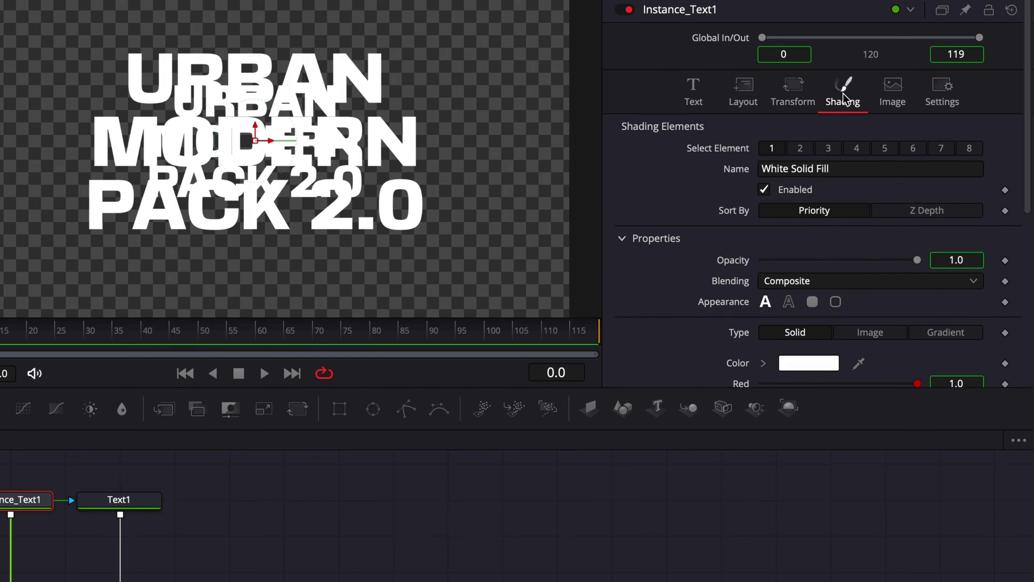
{"action": "right_click", "coordinate": [724, 303]}
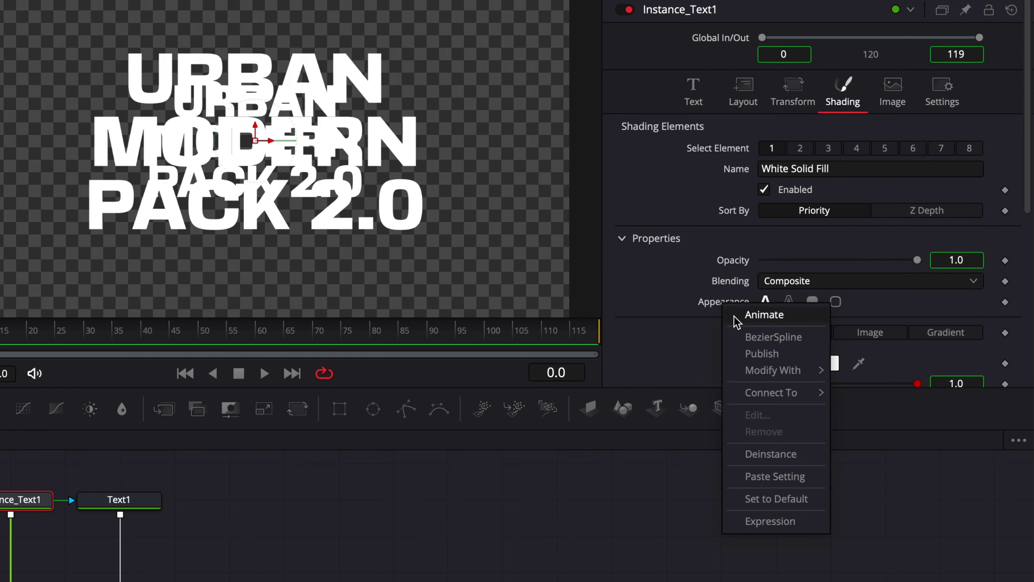
{"action": "left_click", "coordinate": [765, 454]}
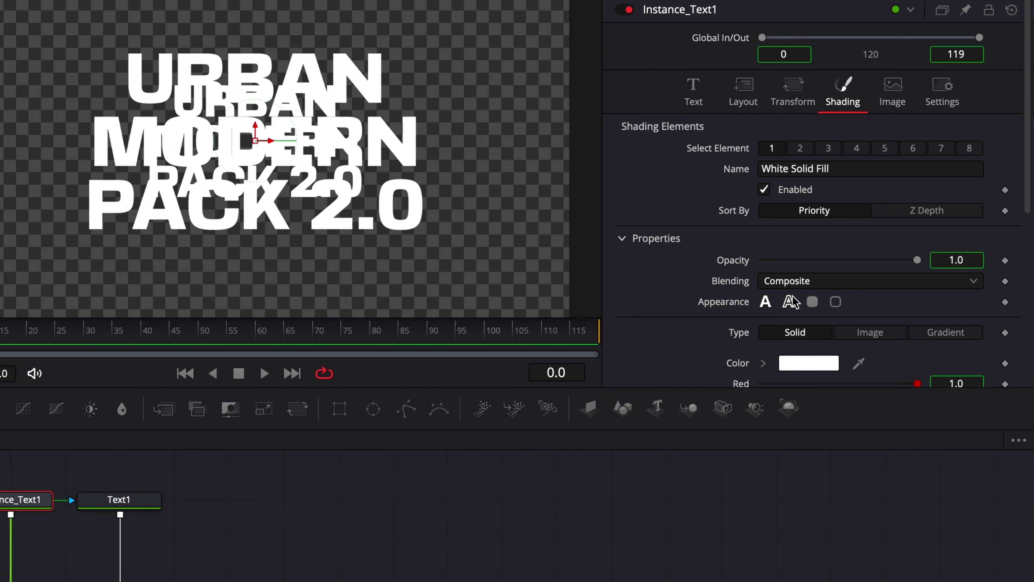
{"action": "left_click", "coordinate": [789, 302]}
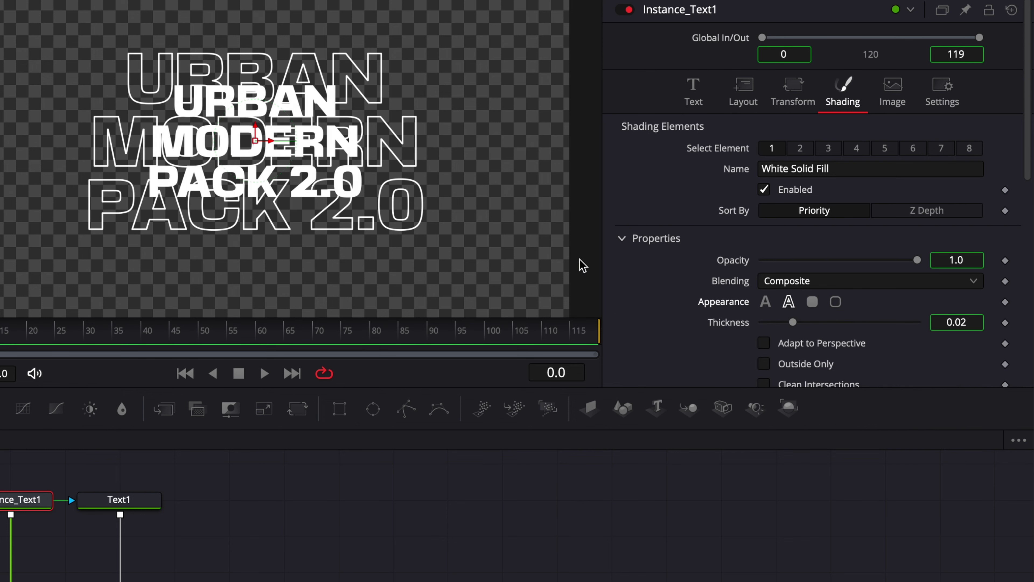
{"action": "left_click", "coordinate": [121, 501]}
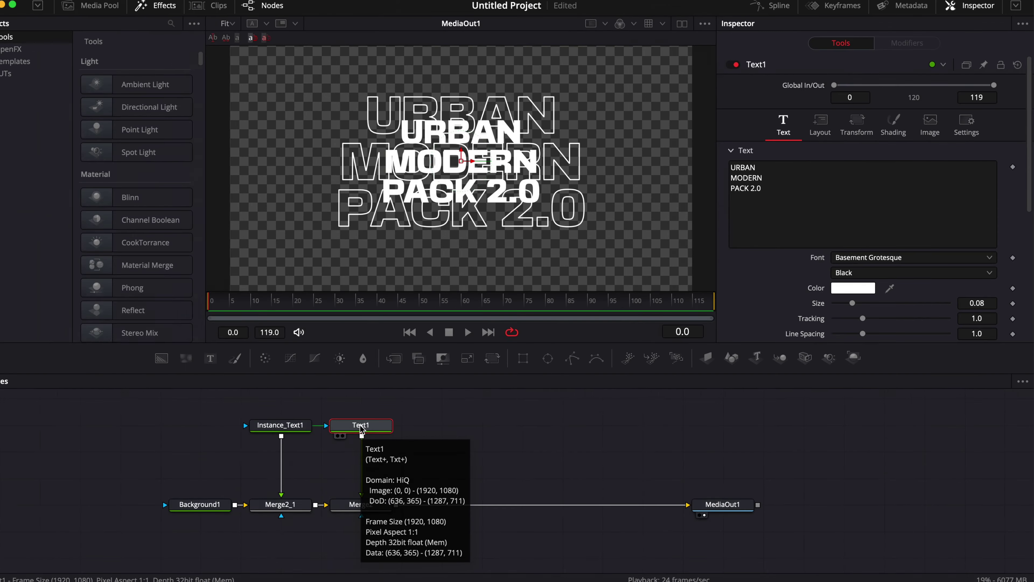
- Add a Drop Shadow after Text1 with drop distance 0.0321 and shadow strength 0.652
{"action": "key", "text": "shift+space"}
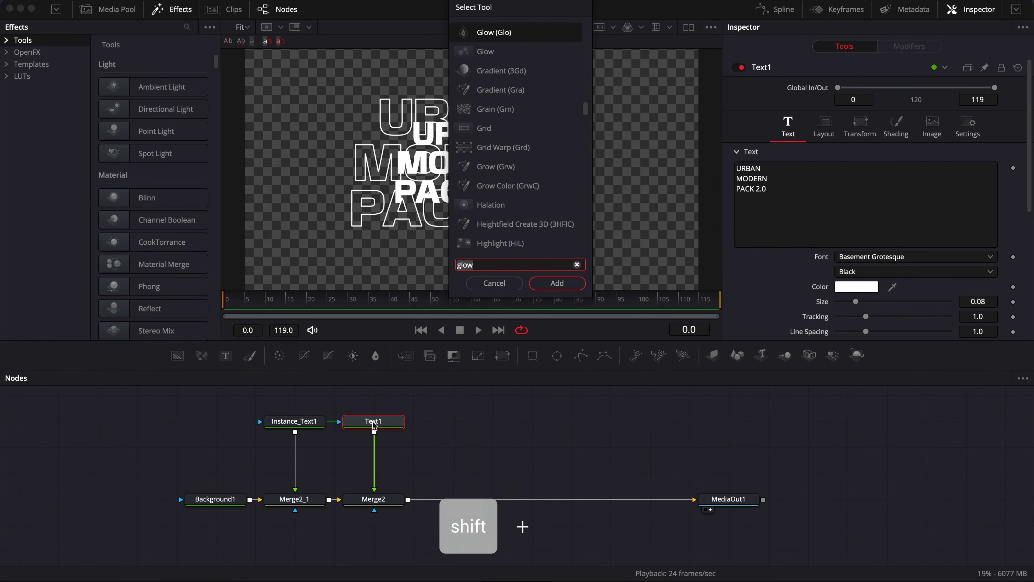
{"action": "type", "text": "drop"}
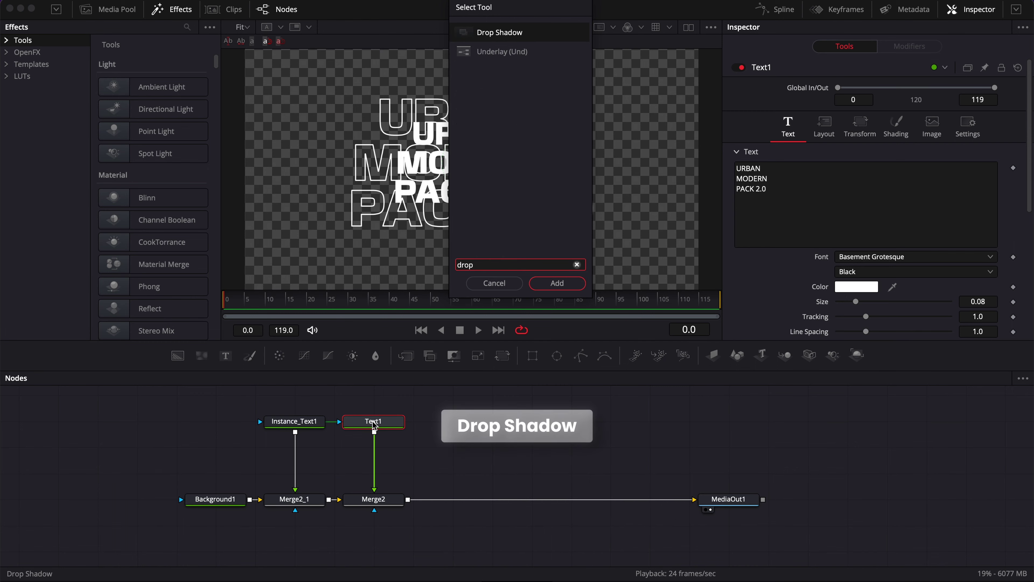
{"action": "key", "text": "Return"}
{"action": "left_click_drag", "start_coordinate": [866, 149], "coordinate": [851, 149]}
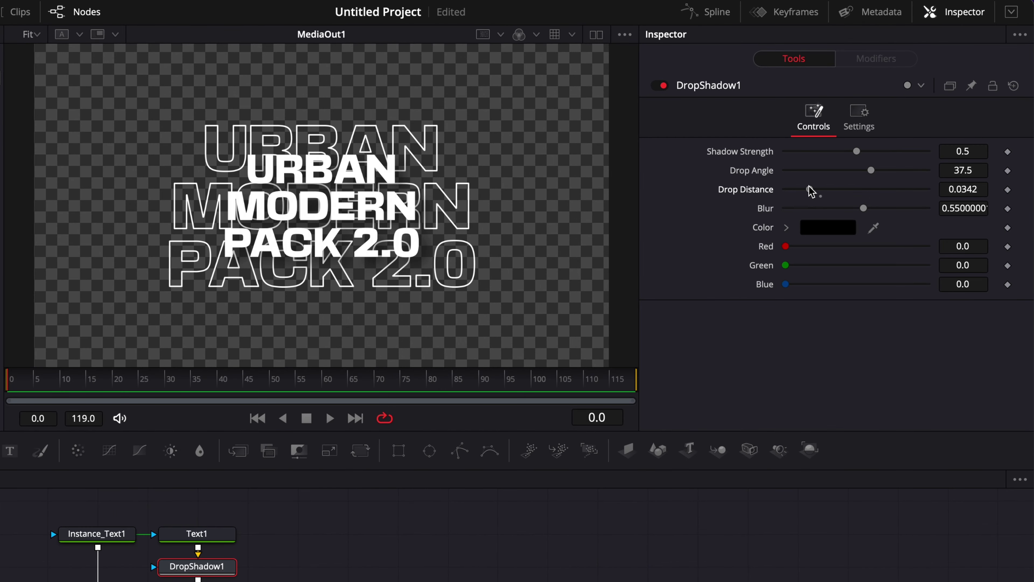
{"action": "left_click_drag", "start_coordinate": [808, 191], "coordinate": [810, 192]}
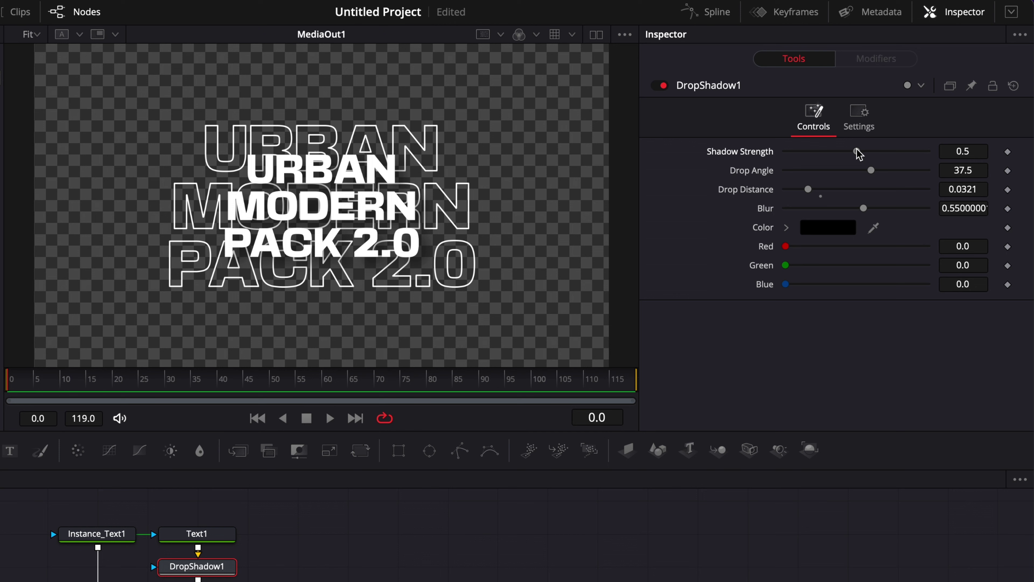
{"action": "left_click_drag", "start_coordinate": [857, 151], "coordinate": [880, 155]}
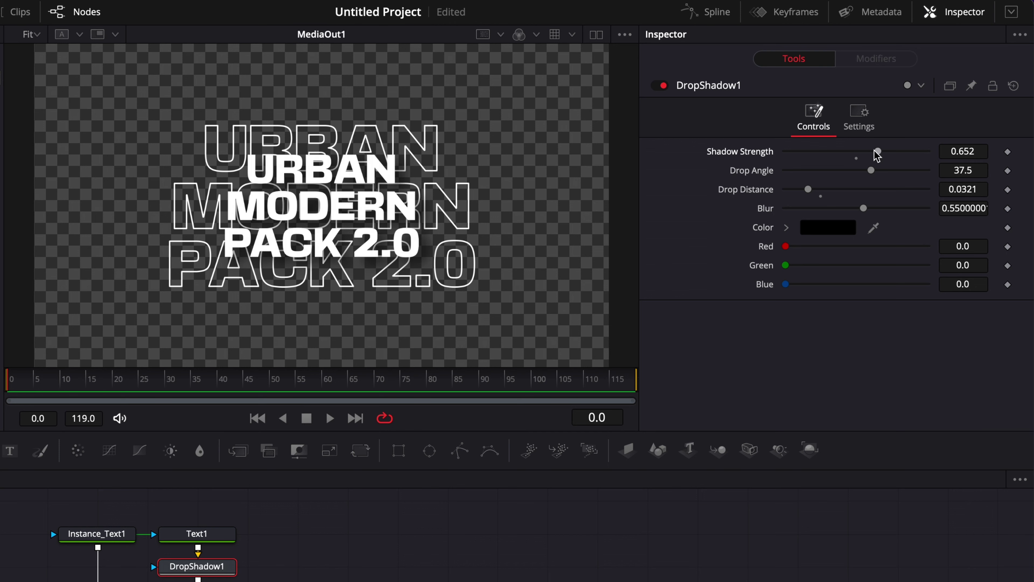
- Rotate Text1 6 degrees on Z in its Layout settings
{"action": "left_click", "coordinate": [202, 539]}
{"action": "left_click", "coordinate": [778, 166]}
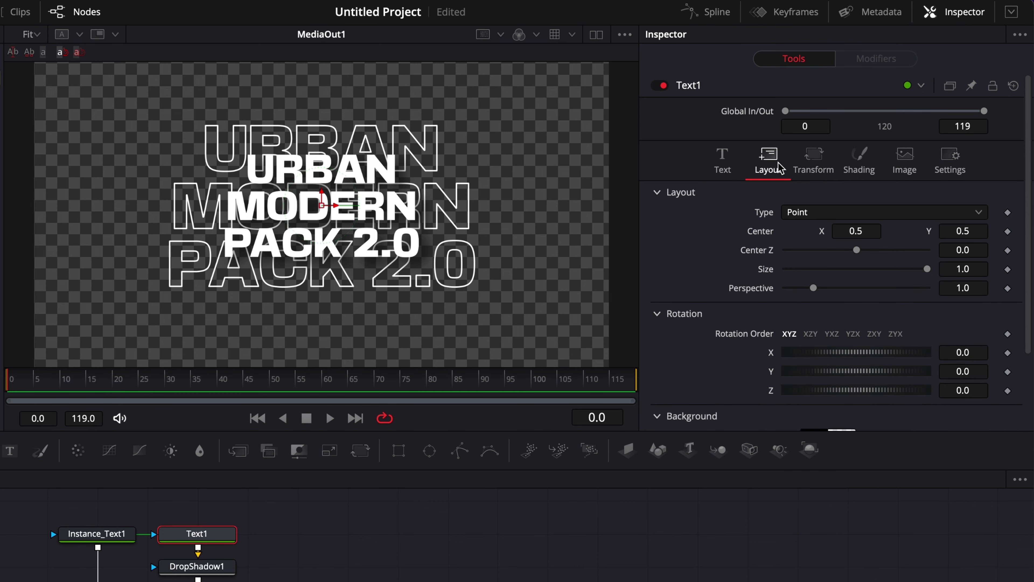
{"action": "mouse_move", "coordinate": [968, 390]}
{"action": "left_mouse_down"}
{"action": "mouse_move", "coordinate": [991, 390]}
{"action": "mouse_move", "coordinate": [971, 394]}
{"action": "left_mouse_up"}
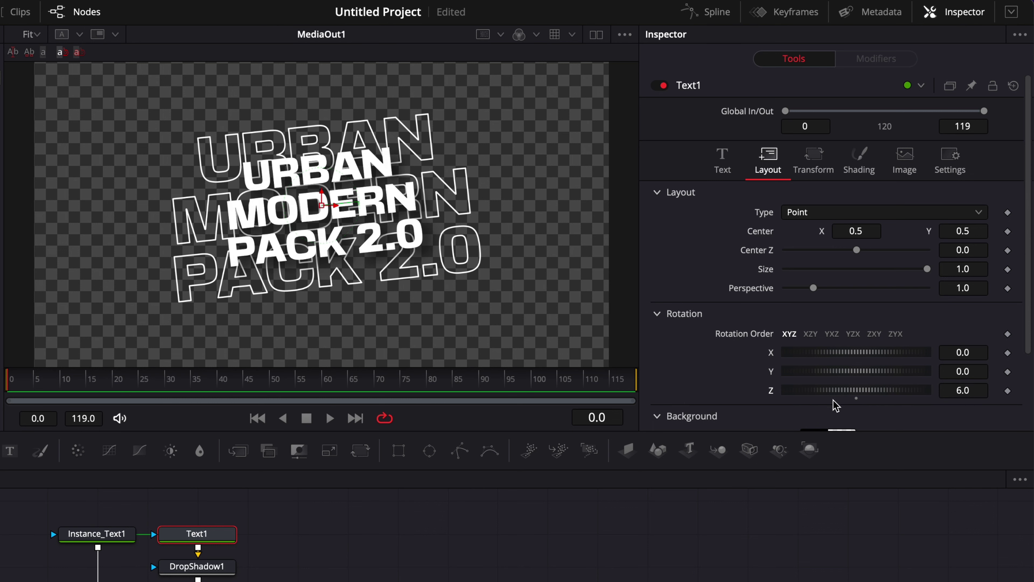
- Shear Text1's characters by -0.15 on X in the Transform settings
{"action": "left_click", "coordinate": [818, 163]}
{"action": "scroll", "coordinate": [740, 318], "scroll_direction": "down", "scroll_amount": 1}
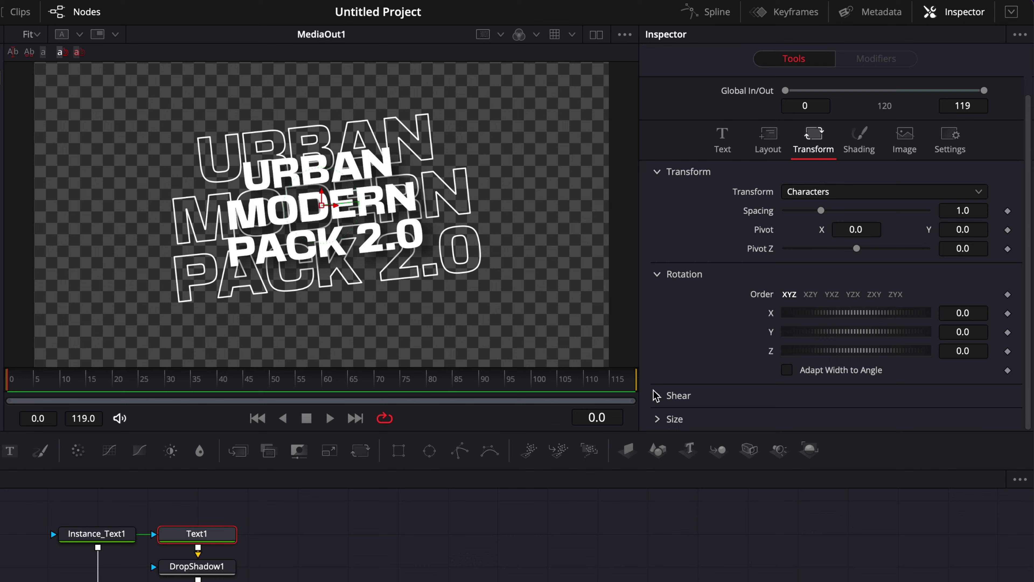
{"action": "left_click", "coordinate": [657, 395]}
{"action": "scroll", "coordinate": [739, 411], "scroll_direction": "down", "scroll_amount": 2}
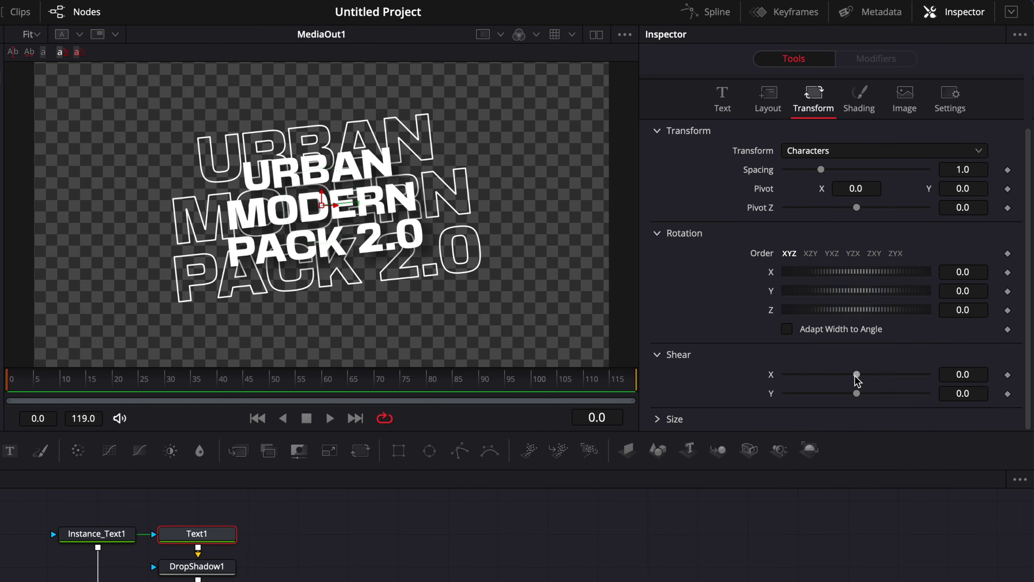
{"action": "left_click_drag", "start_coordinate": [859, 378], "coordinate": [849, 381]}
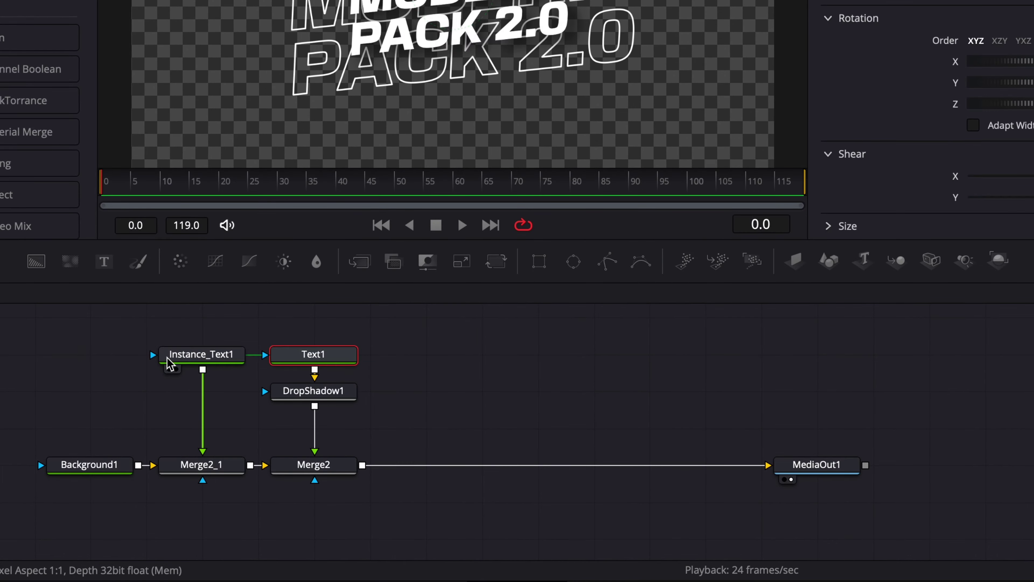
- Add a Transform node after Instance_Text1
{"action": "left_click", "coordinate": [290, 423]}
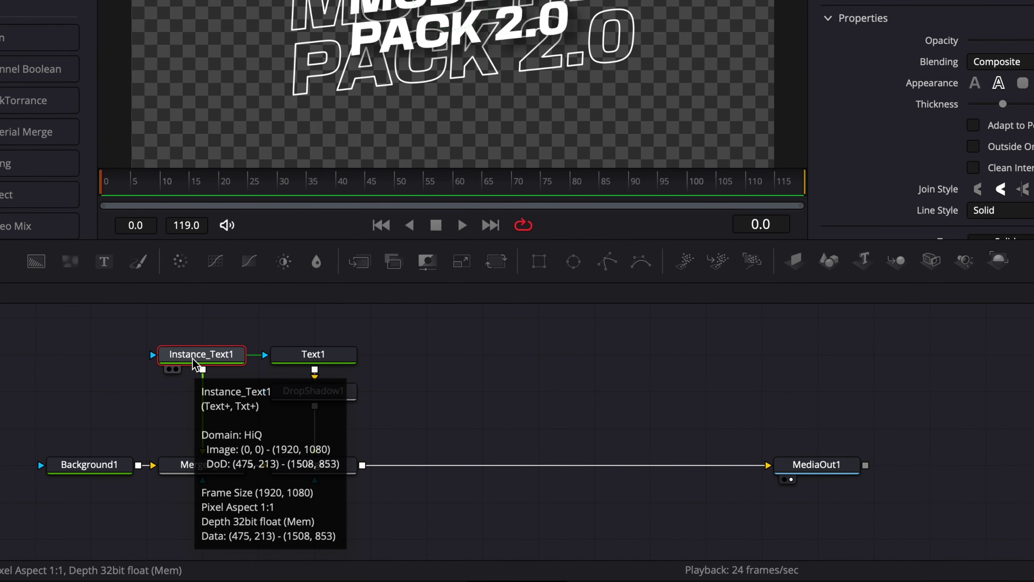
{"action": "key", "text": "shift+space"}
{"action": "type", "text": "drop"}
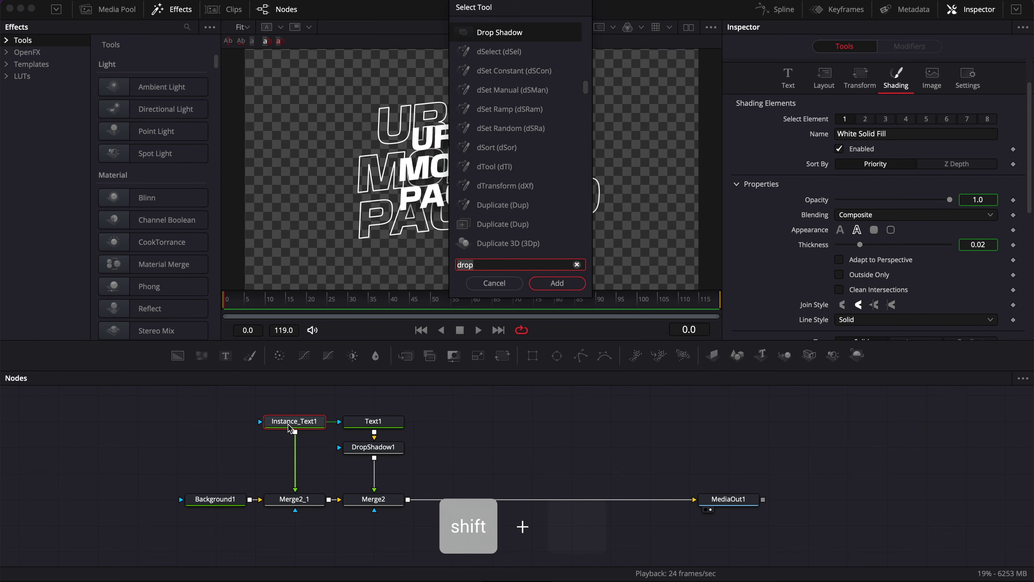
{"action": "key", "text": "shift+space"}
{"action": "type", "text": "tran"}
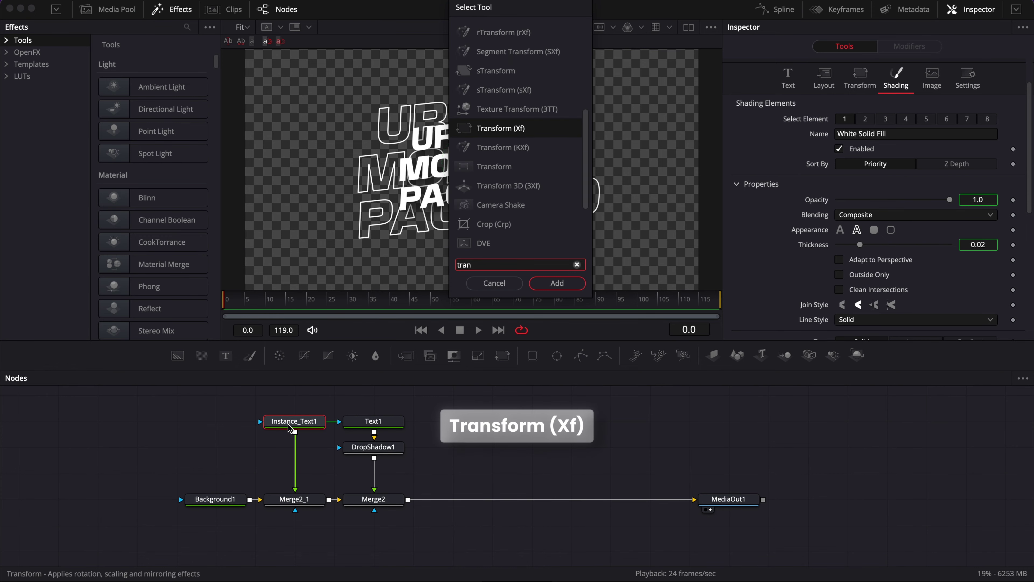
{"action": "key", "text": "Return"}
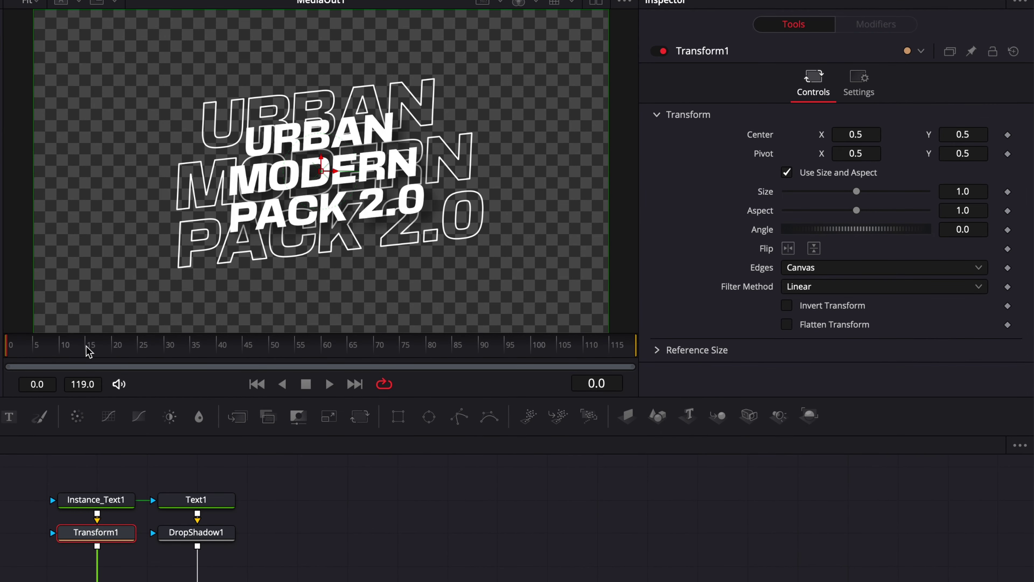
- Keyframe Transform1's Center at frame 15, then set Center X to 0.4 at frame 0
{"action": "left_click", "coordinate": [288, 303]}
{"action": "left_click", "coordinate": [1007, 136]}
{"action": "left_click", "coordinate": [29, 347]}
{"action": "key", "text": "Home"}
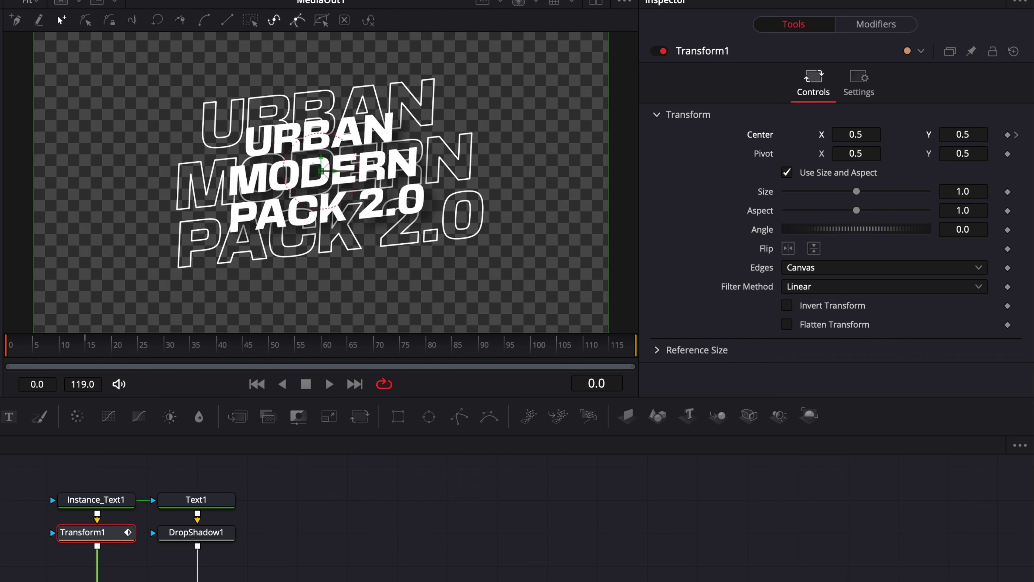
{"action": "left_click", "coordinate": [870, 134]}
{"action": "key", "text": "Return"}
- Add a Transform node after DropShadow1
{"action": "left_click", "coordinate": [204, 531]}
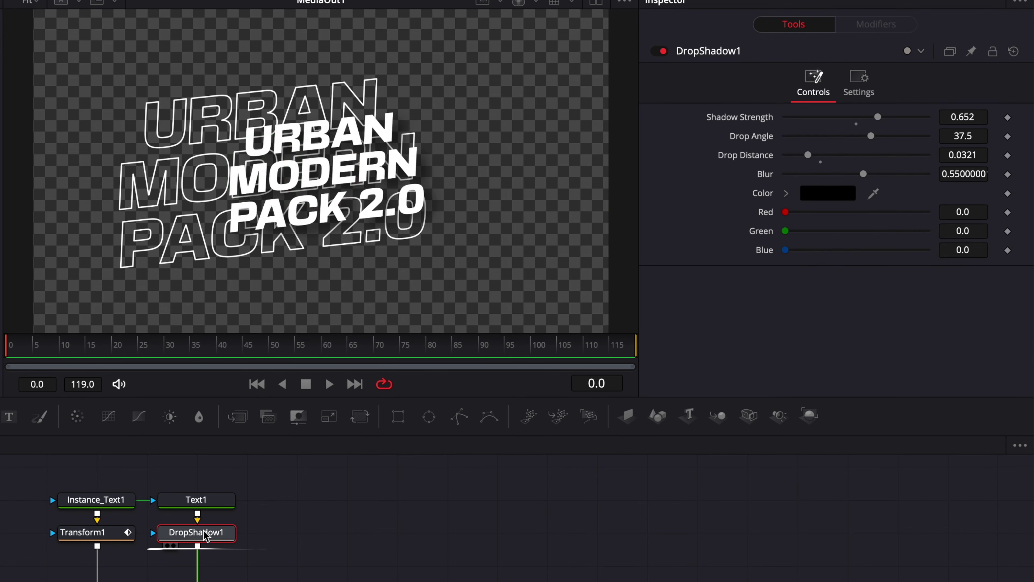
{"action": "key", "text": "shift+space"}
{"action": "type", "text": "tran"}
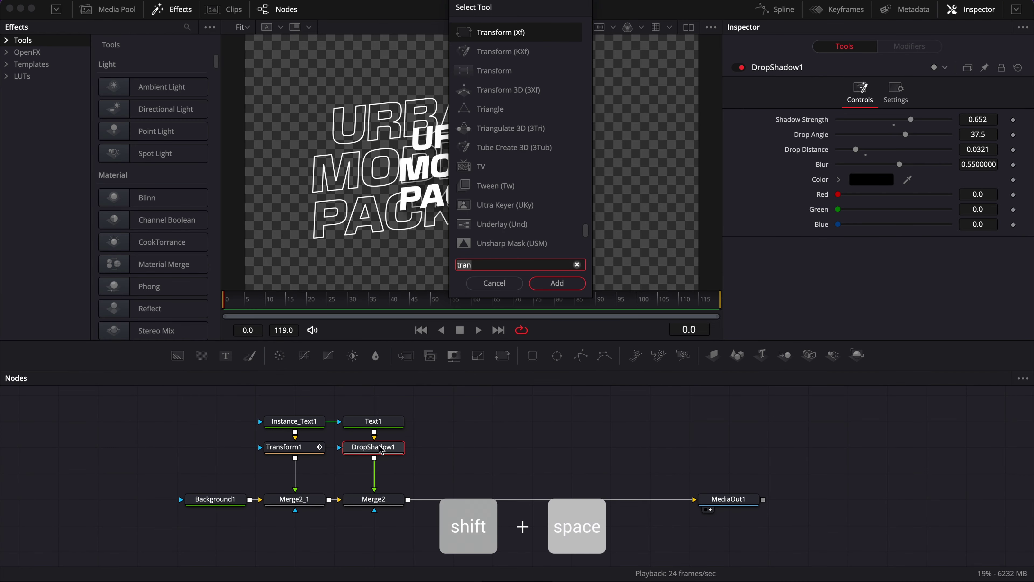
{"action": "key", "text": "Return"}
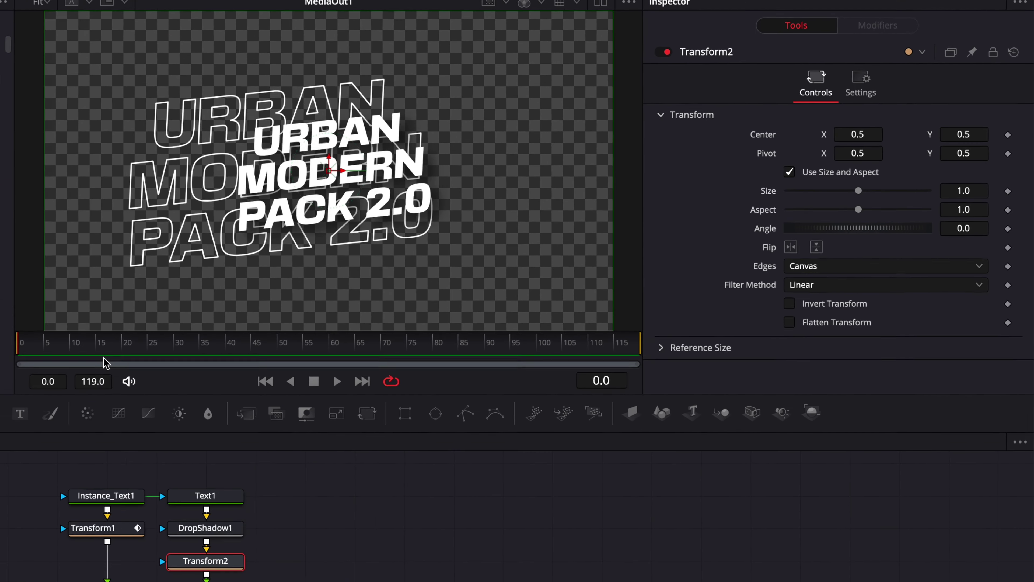
- Keyframe Transform2's Center at frame 15, set Center X to 0.6 at frame 0, and preview
{"action": "left_click", "coordinate": [290, 300]}
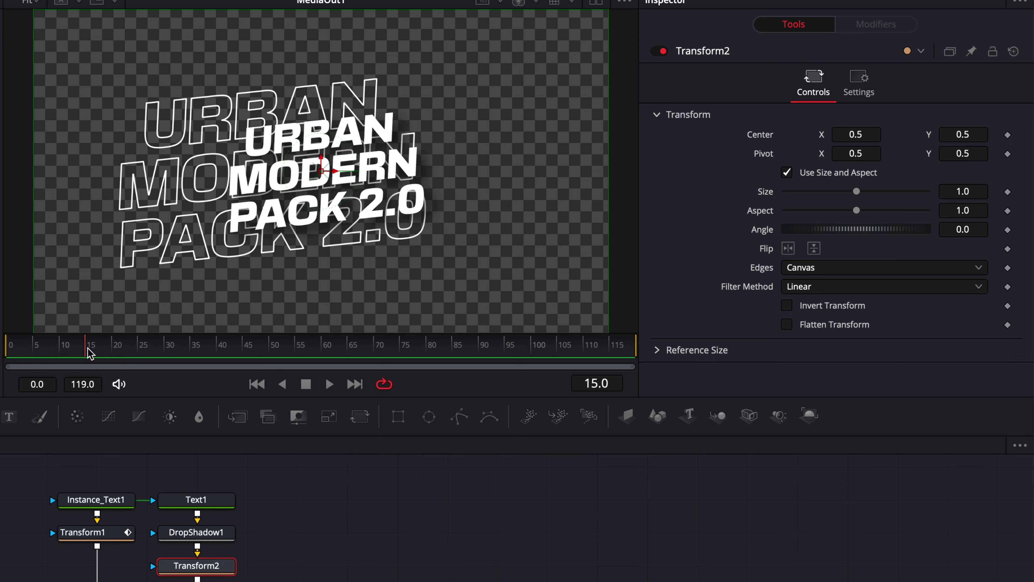
{"action": "left_click", "coordinate": [1008, 135]}
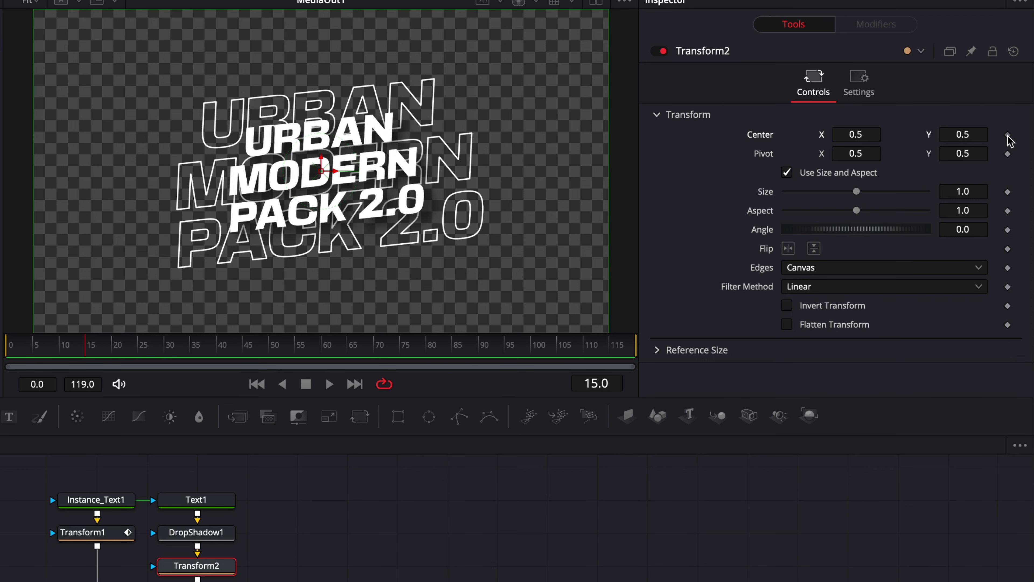
{"action": "left_click_drag", "start_coordinate": [34, 351], "coordinate": [4, 351]}
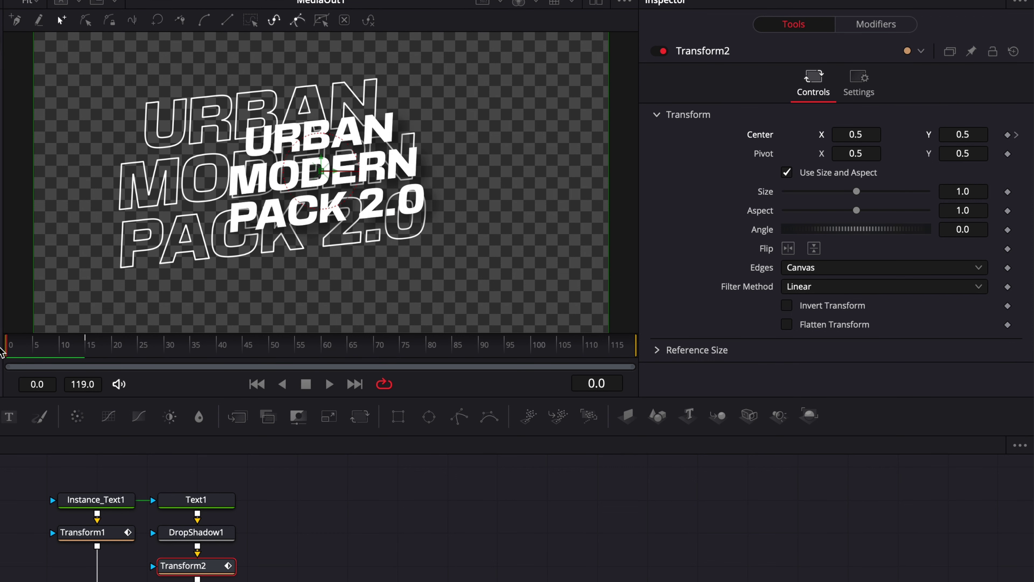
{"action": "left_click", "coordinate": [873, 134]}
{"action": "type", "text": "6"}
{"action": "key", "text": "Return"}
{"action": "key", "text": "space"}
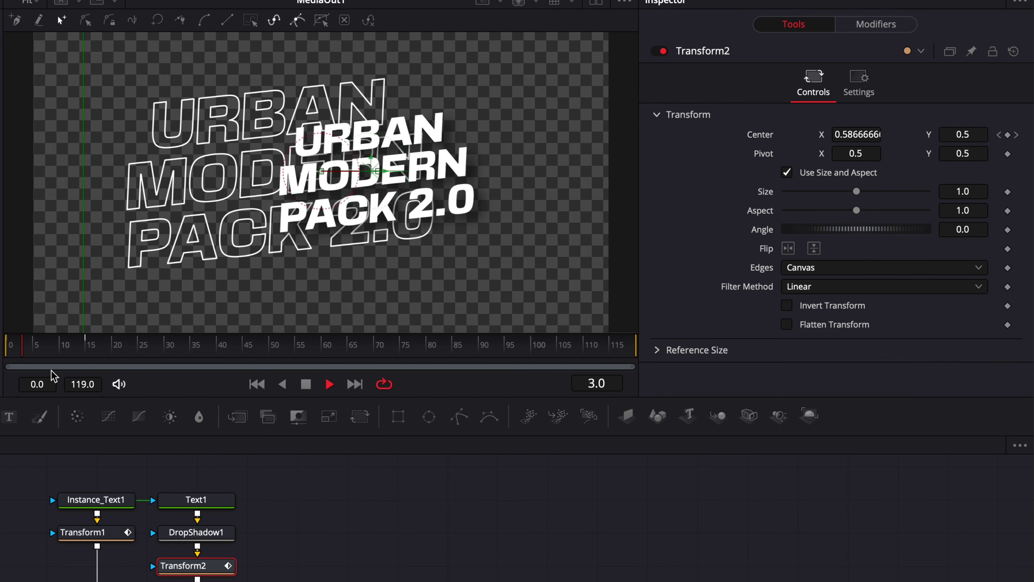
- In the Spline editor, smooth both position keyframes and set Ease In 85, Ease Out 33
{"action": "key", "text": "space"}
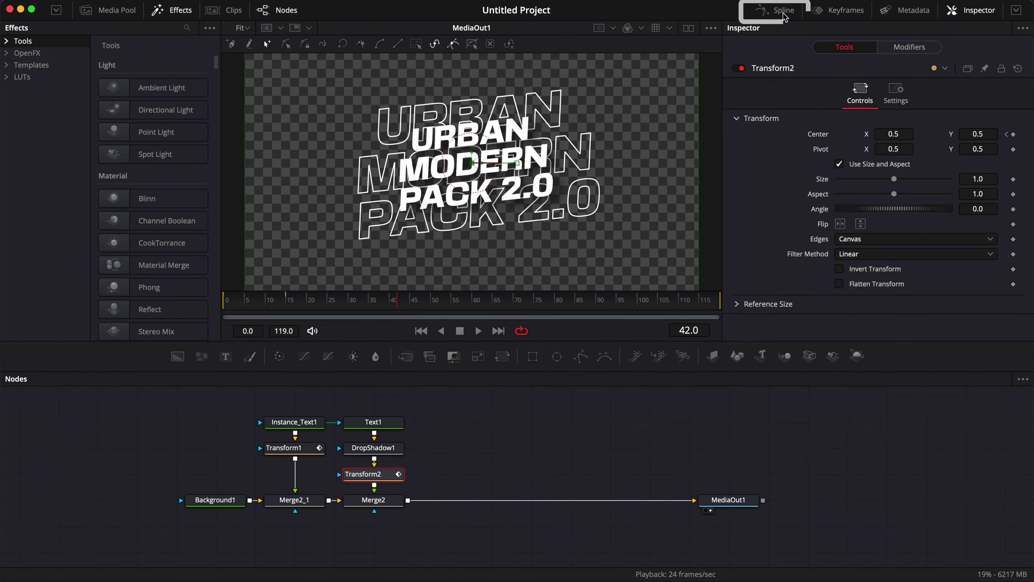
{"action": "left_click", "coordinate": [773, 10]}
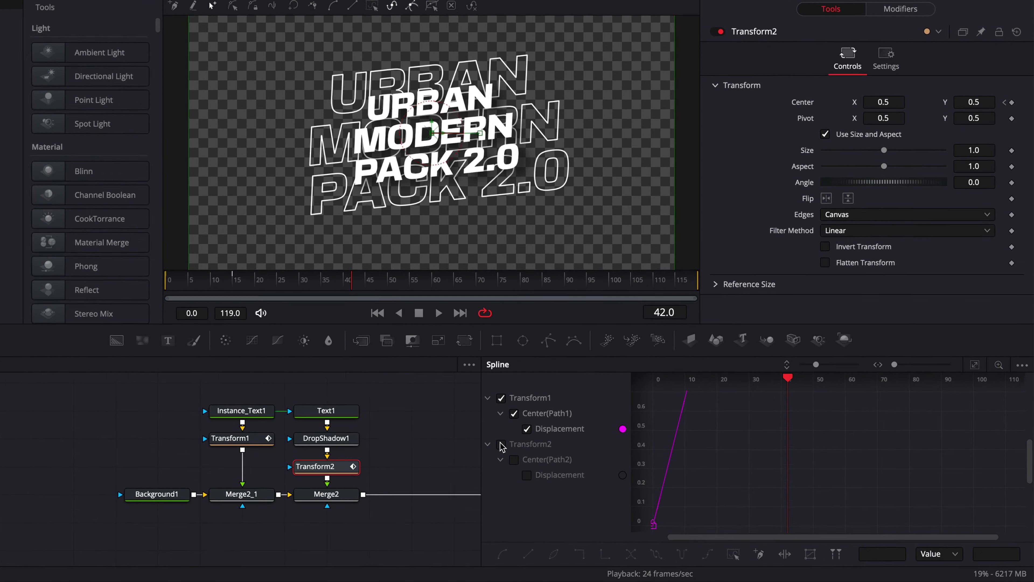
{"action": "left_click", "coordinate": [536, 453]}
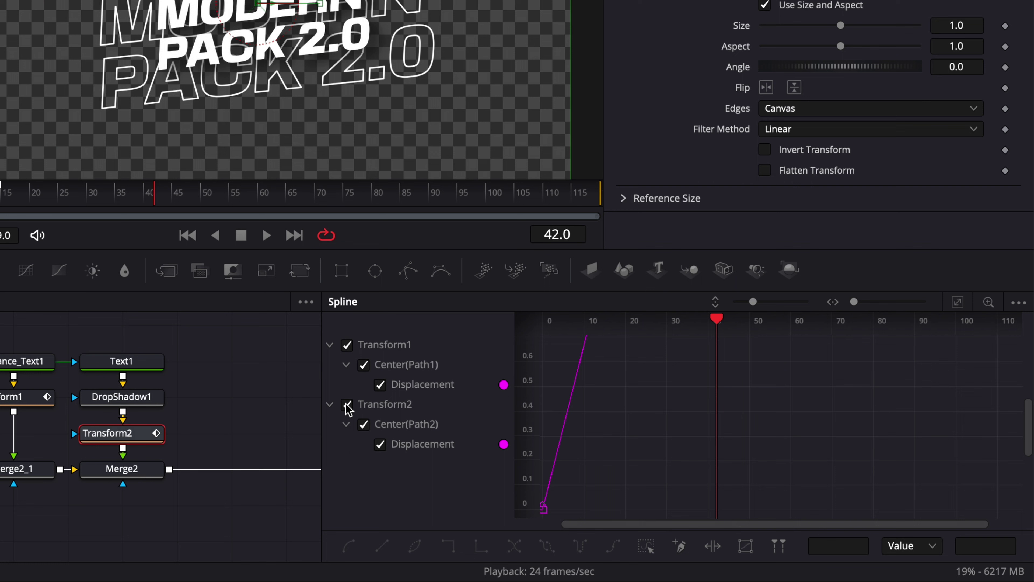
{"action": "left_click", "coordinate": [958, 302]}
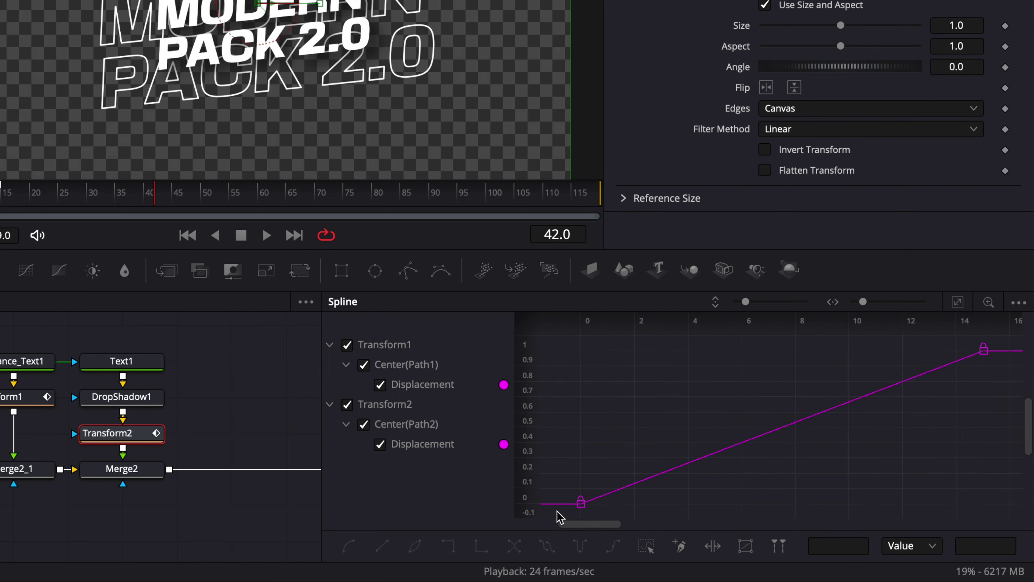
{"action": "left_click_drag", "start_coordinate": [558, 516], "coordinate": [1024, 338]}
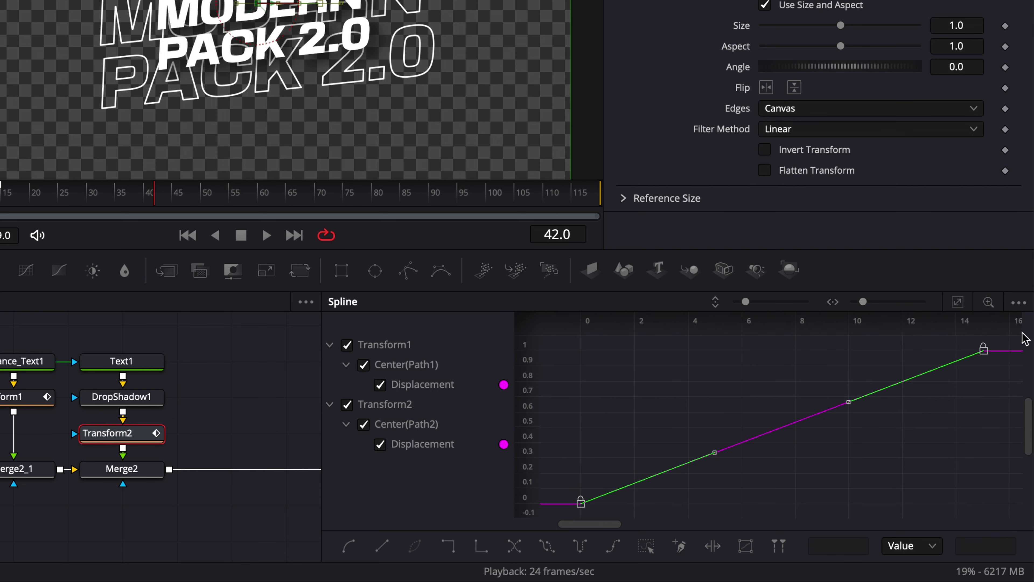
{"action": "key", "text": "s"}
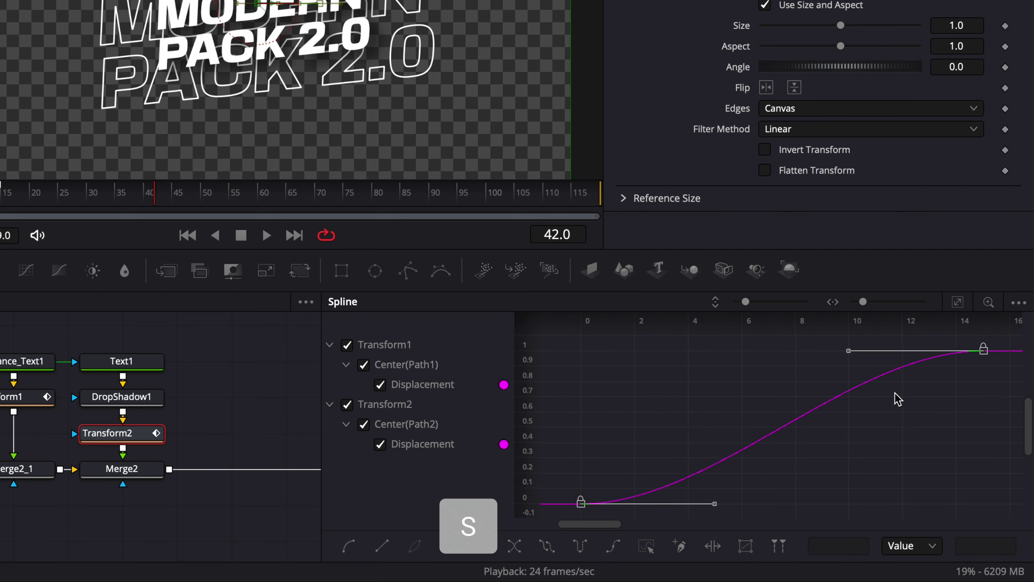
{"action": "key", "text": "t"}
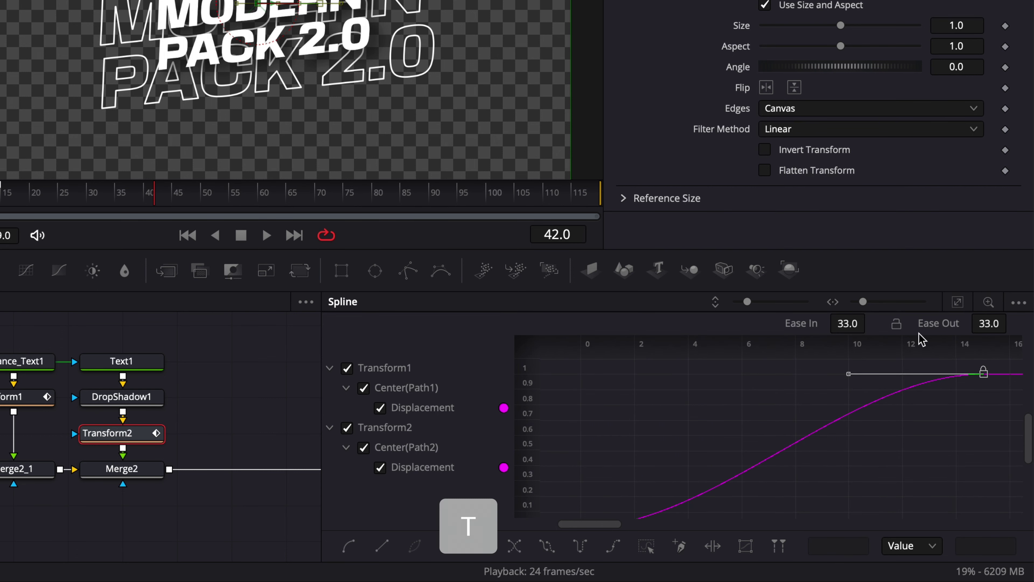
{"action": "left_click_drag", "start_coordinate": [847, 323], "coordinate": [870, 320]}
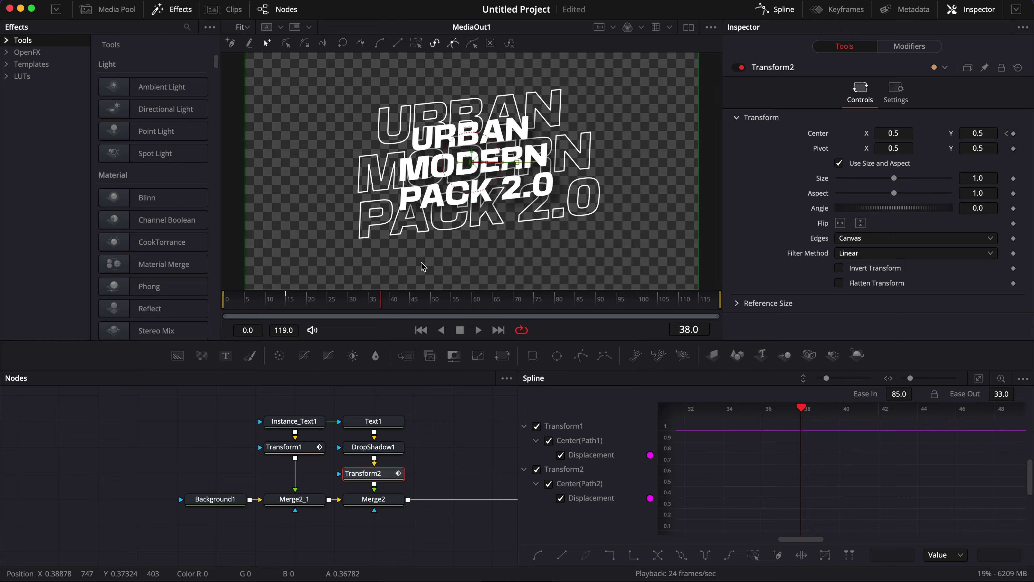
- Add a Brightness / Contrast node after Merge2
{"action": "left_click", "coordinate": [381, 501]}
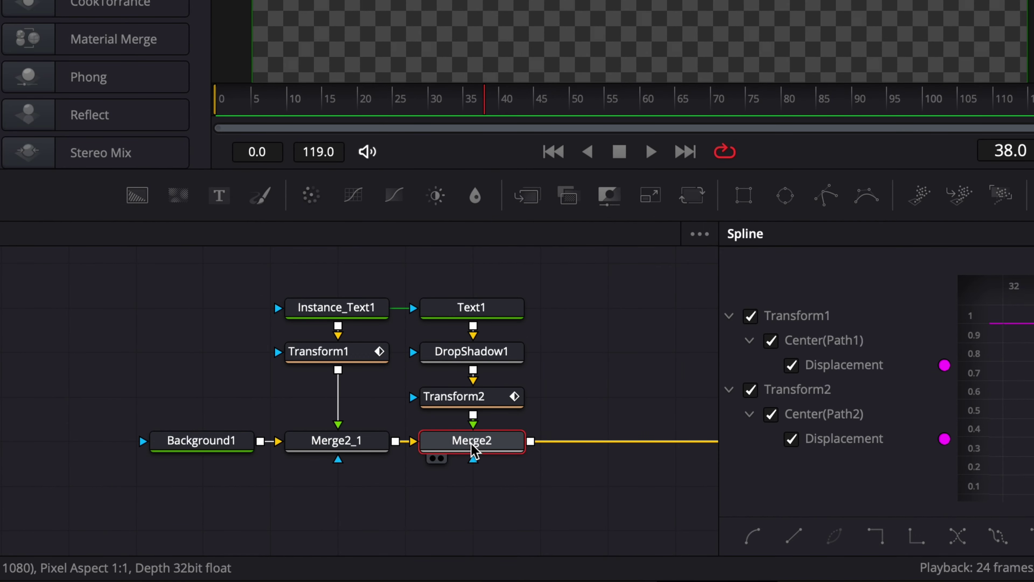
{"action": "key", "text": "shift+space"}
{"action": "type", "text": "tran"}
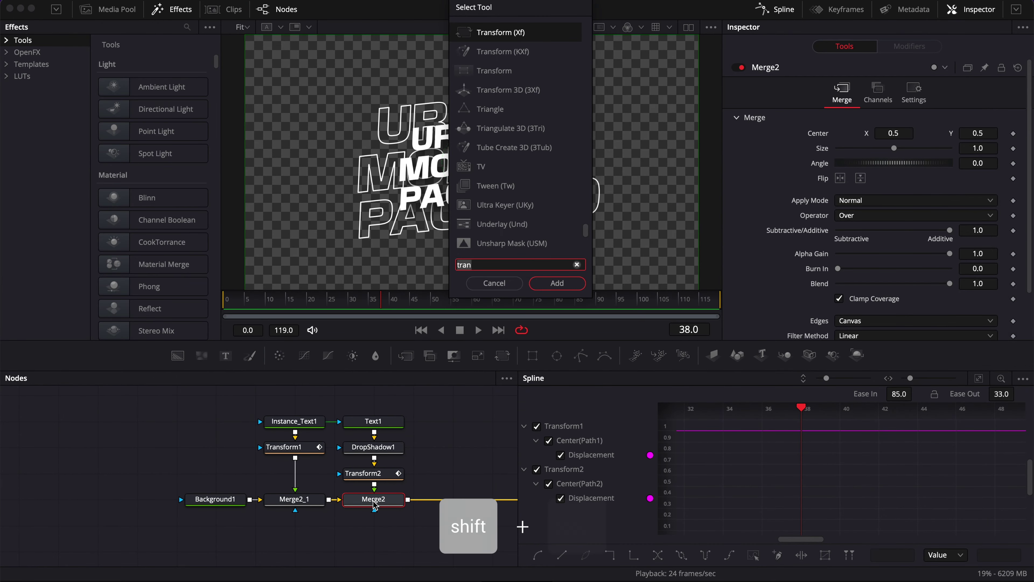
{"action": "type", "text": "brigh"}
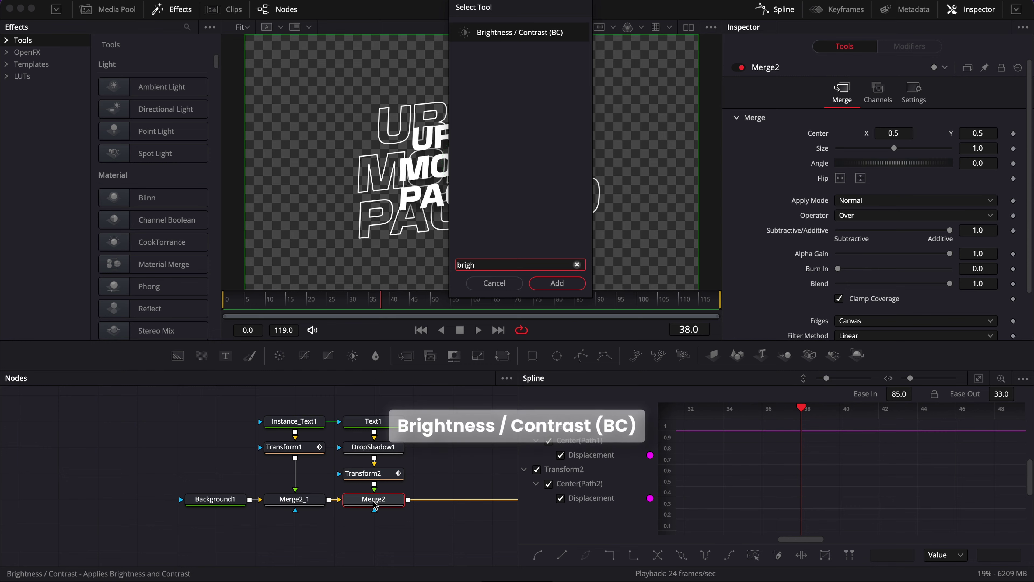
{"action": "key", "text": "Return"}
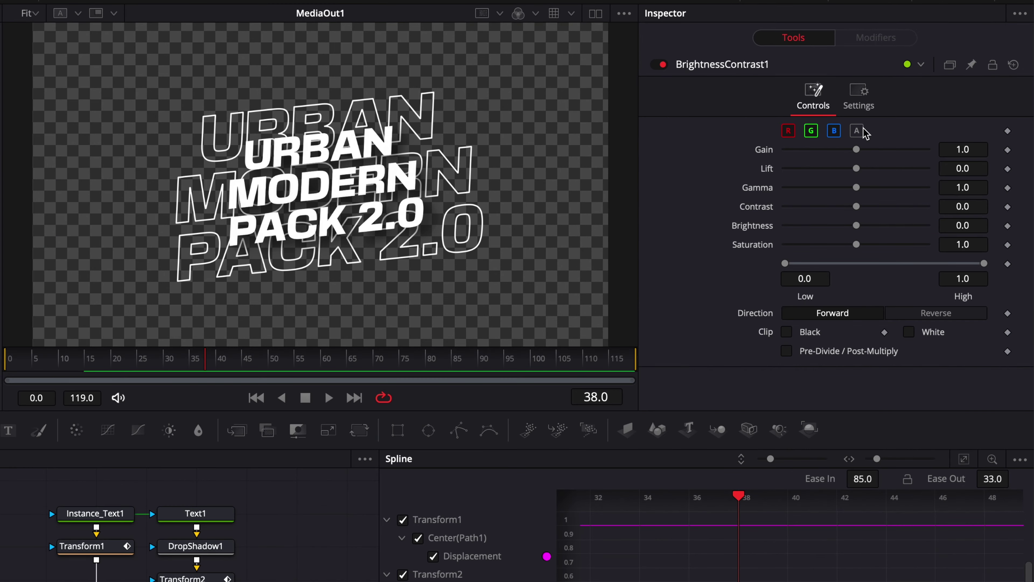
- Keyframe Gain at 1.0 on frame 5 and 0 on frame 0, then preview the fade-in
{"action": "left_click", "coordinate": [33, 361]}
{"action": "left_click", "coordinate": [1008, 150]}
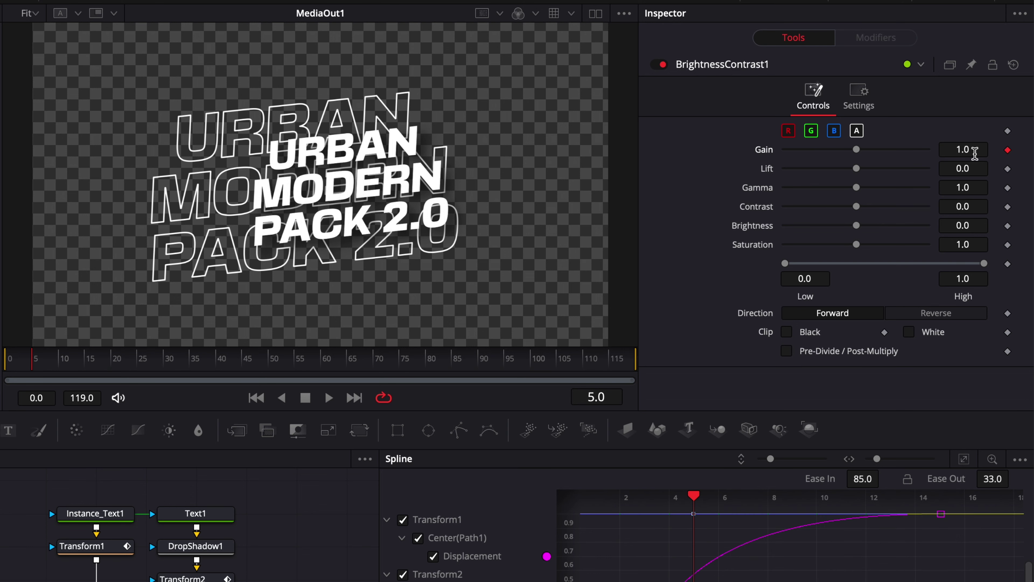
{"action": "left_click", "coordinate": [6, 363]}
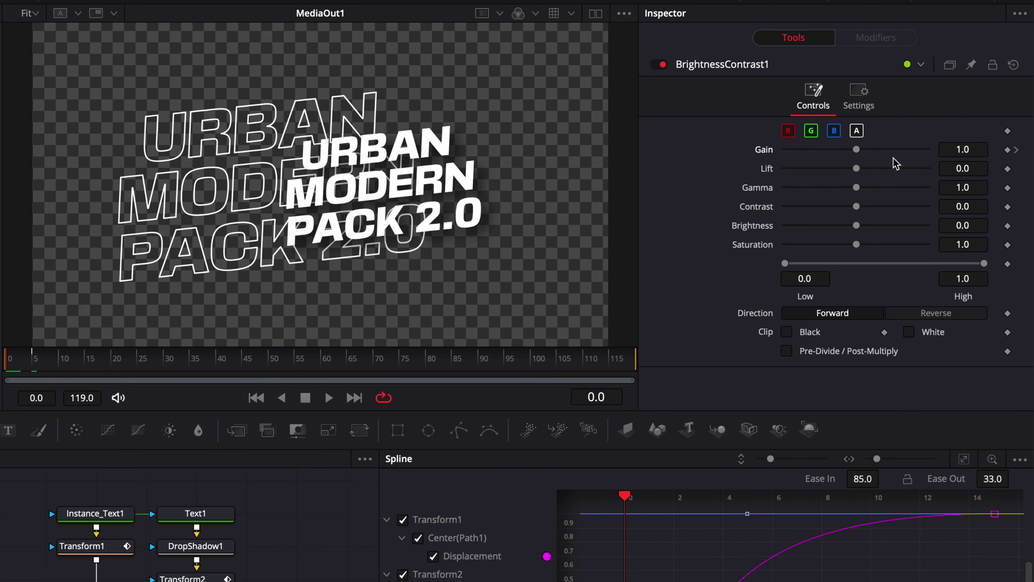
{"action": "left_click_drag", "start_coordinate": [857, 150], "coordinate": [699, 153]}
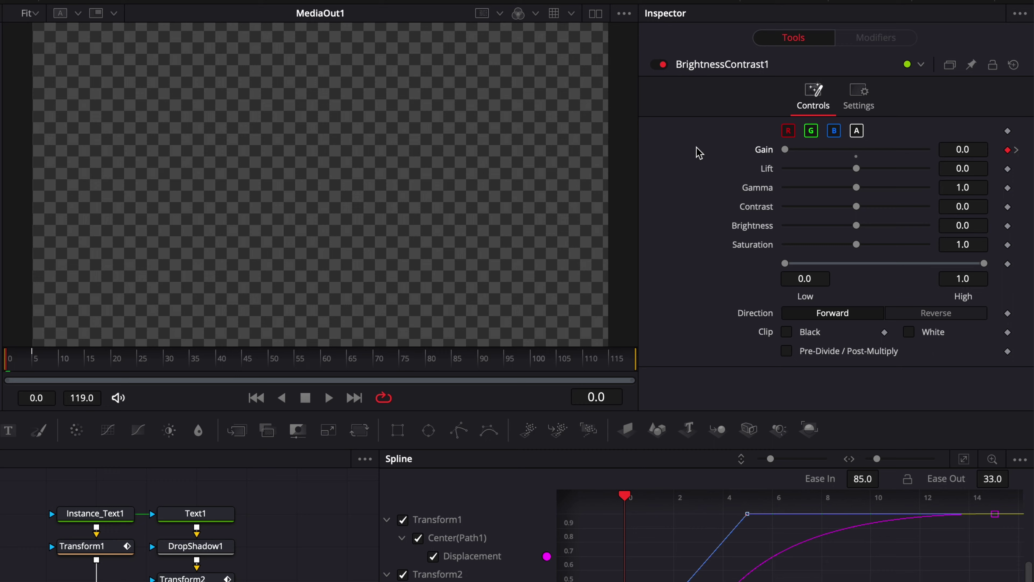
{"action": "key", "text": "space"}
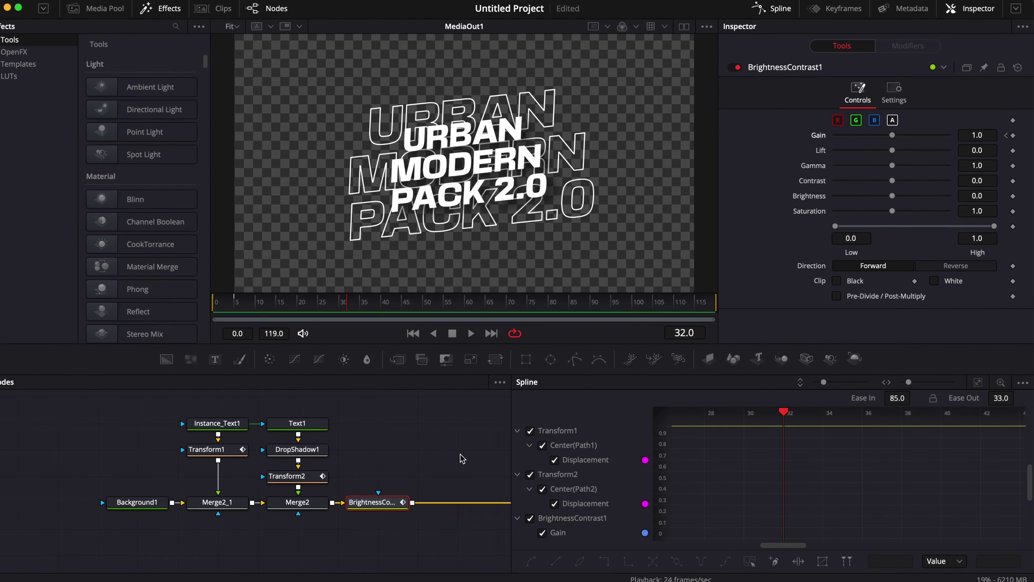
- Add a Transform node (Transform3) after BrightnessContrast1
{"action": "scroll", "coordinate": [462, 459], "scroll_direction": "right", "scroll_amount": 5}
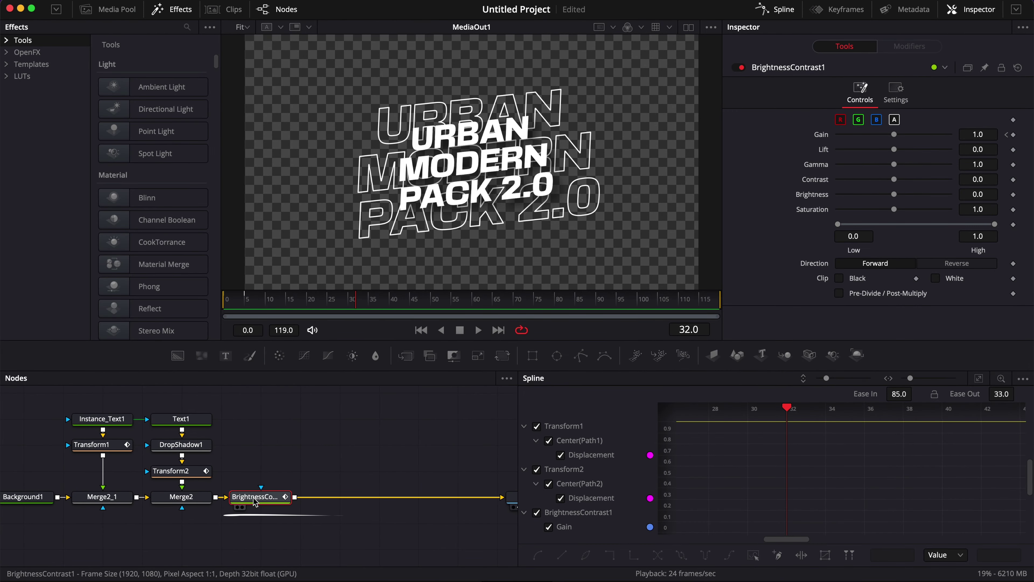
{"action": "key", "text": "shift+space"}
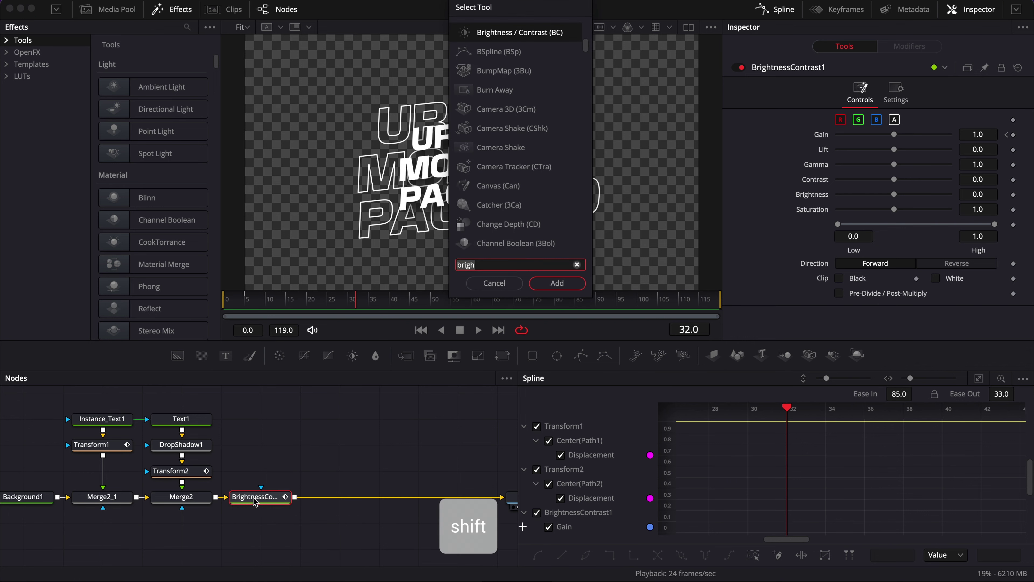
{"action": "type", "text": "trans"}
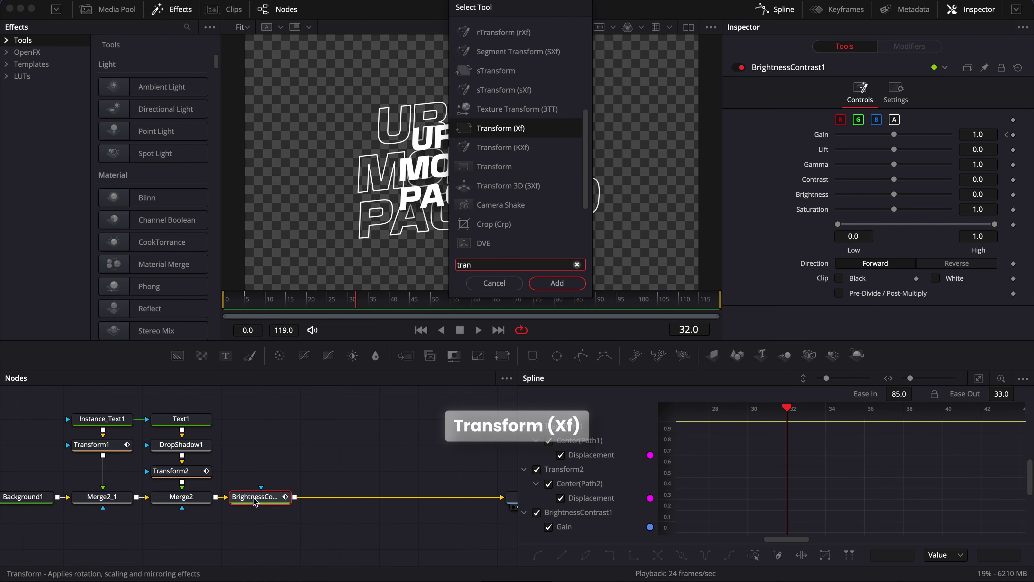
{"action": "key", "text": "Return"}
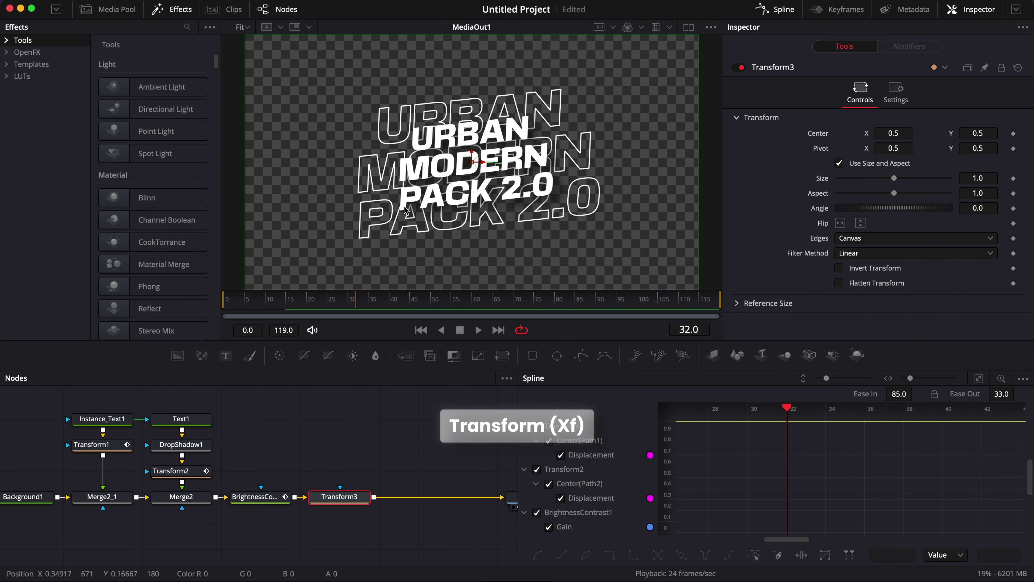
- Add a Glow node after Transform3 and set its Glow amount to 0.6
{"action": "key", "text": "shift+space"}
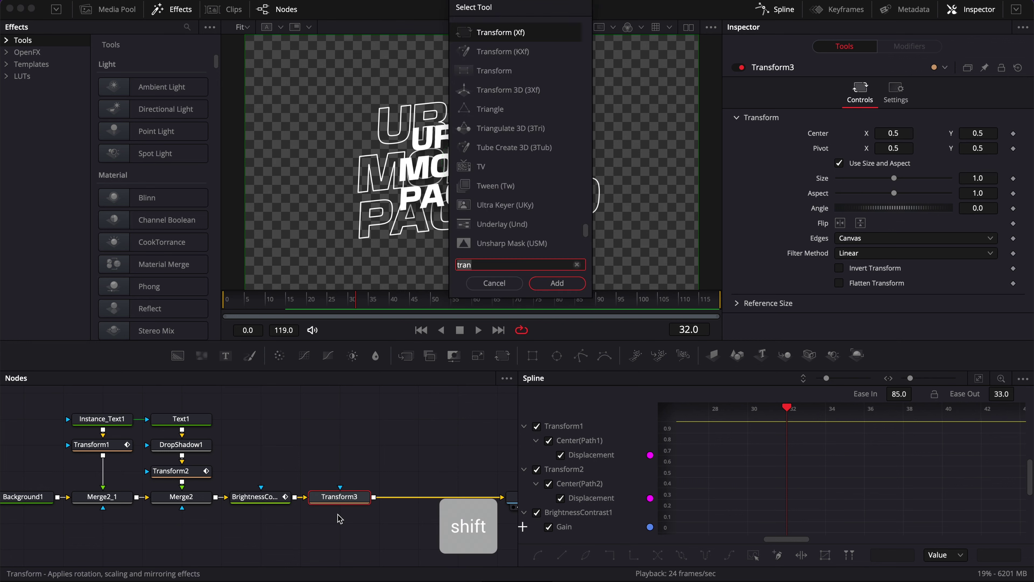
{"action": "type", "text": "glow"}
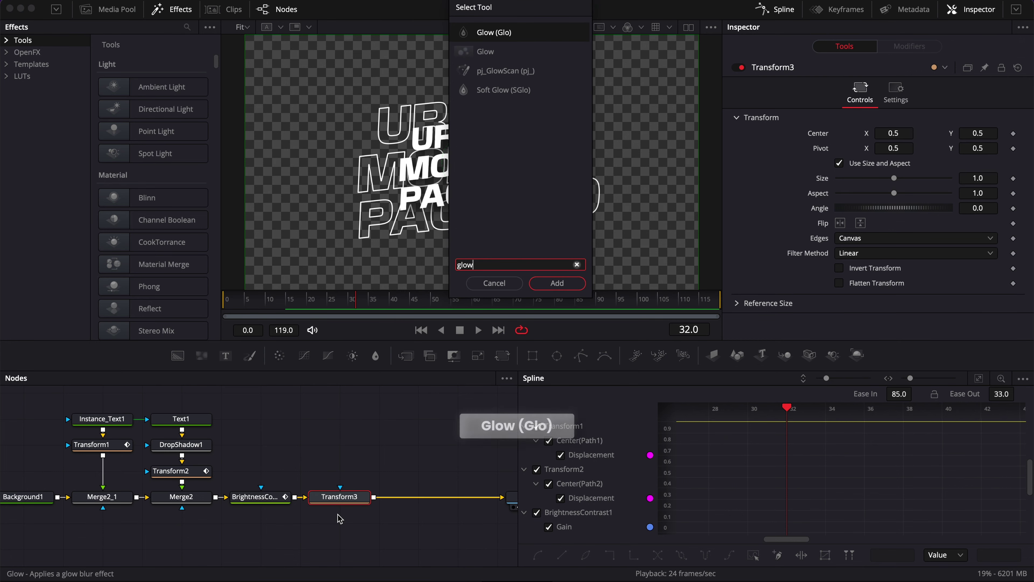
{"action": "key", "text": "Return"}
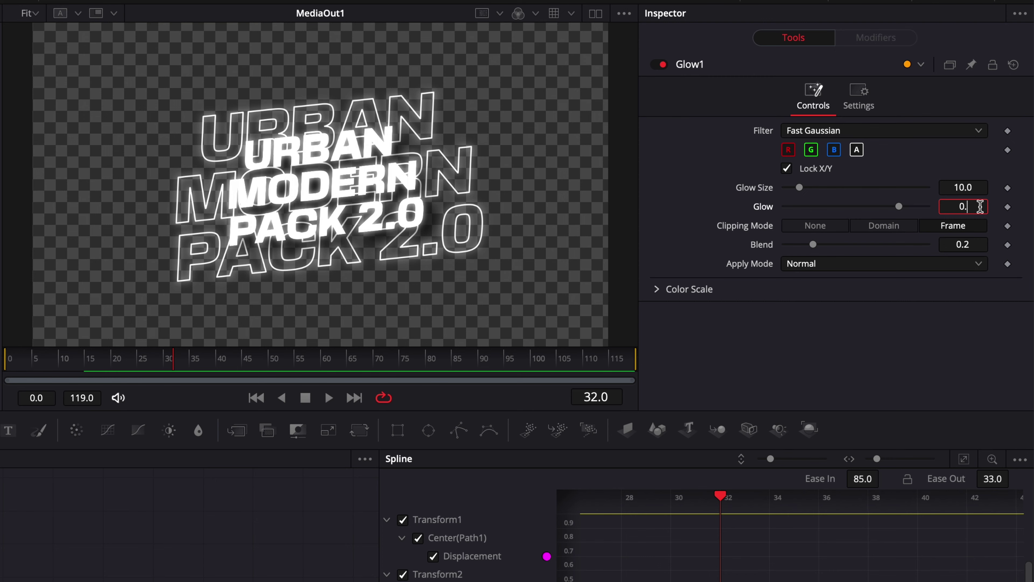
{"action": "key", "text": "Return"}
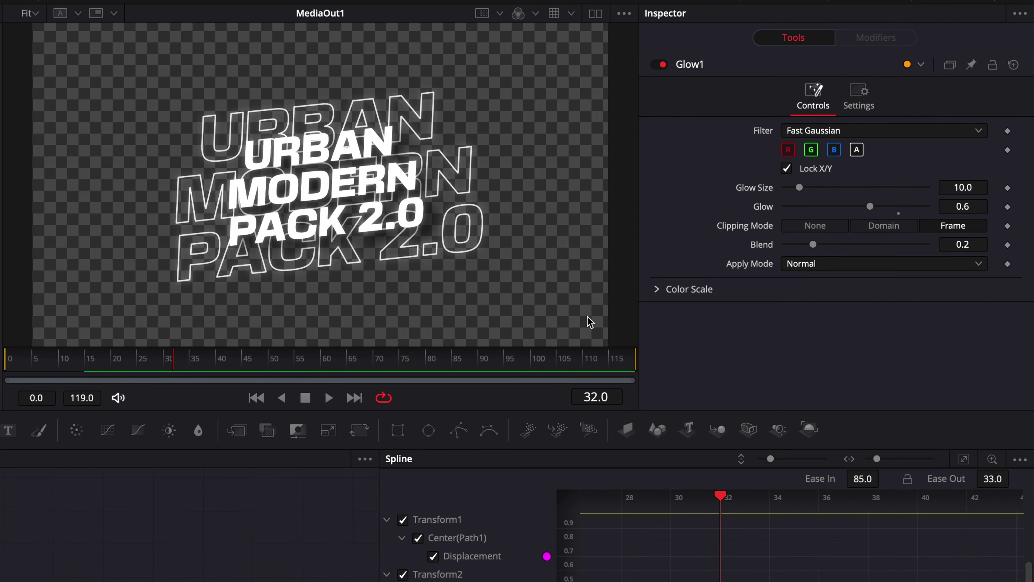